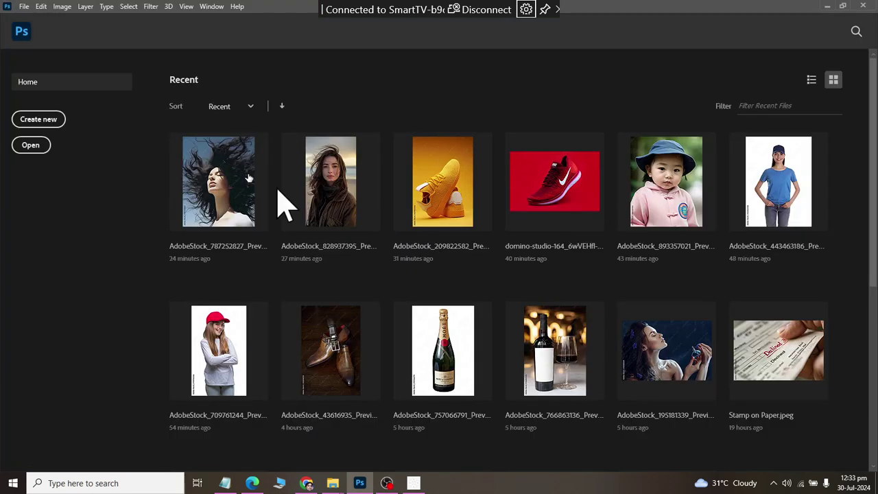
Create a new document at the Clipboard size, then close that thin document
click(24, 7)
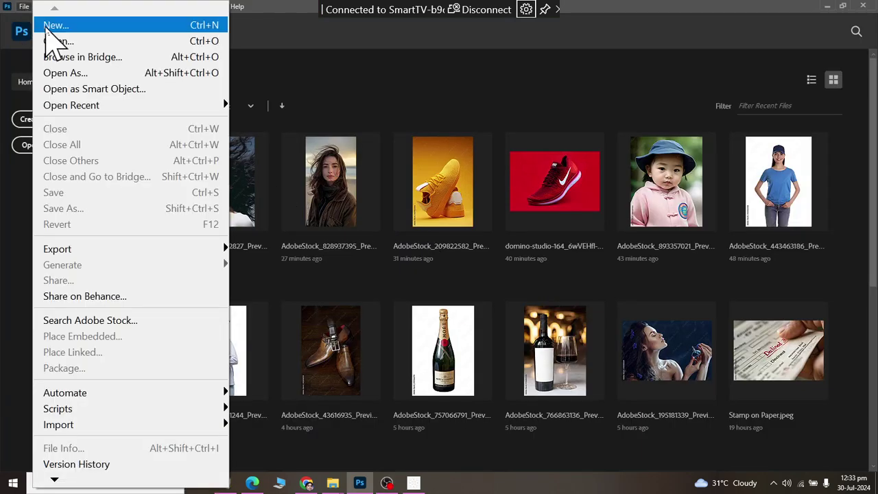
click(48, 22)
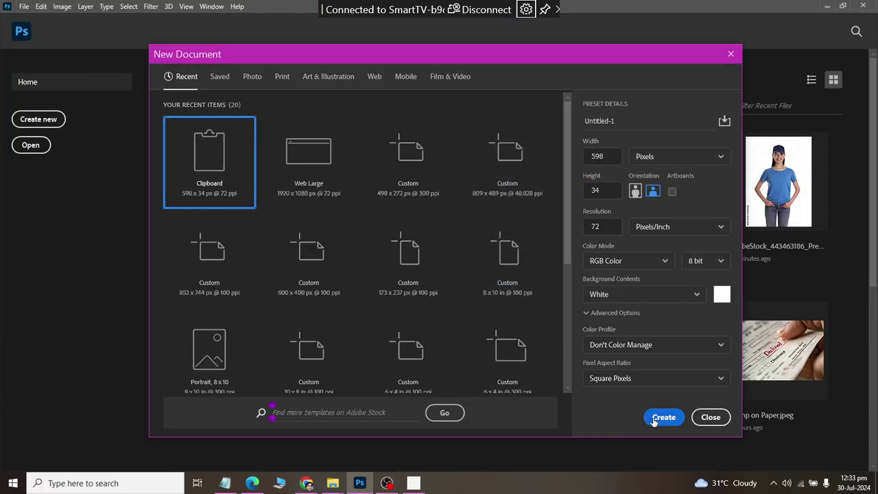
click(654, 418)
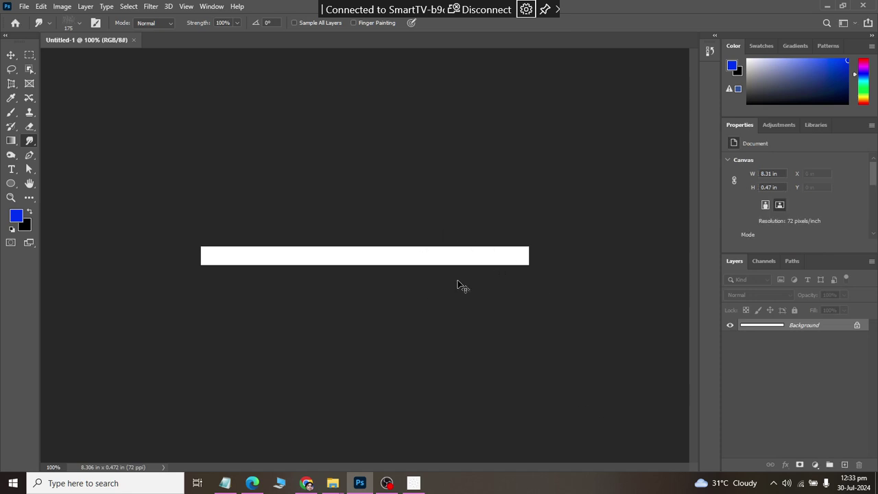
key(ctrl+w)
Create a new 1920 x 1080 Web Large document with an artboard
click(24, 6)
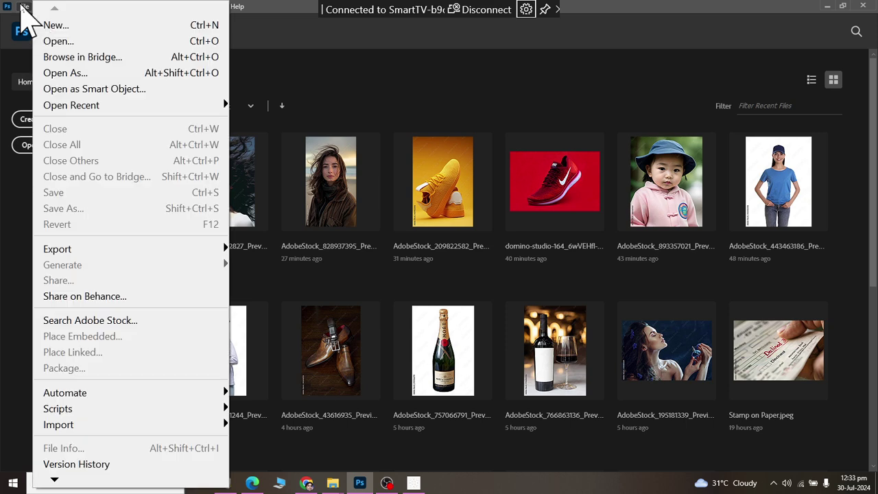
click(43, 26)
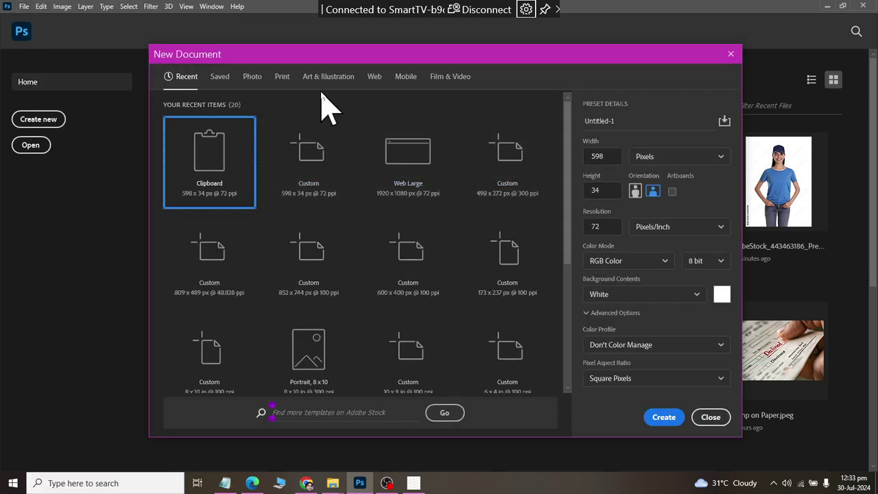
click(376, 79)
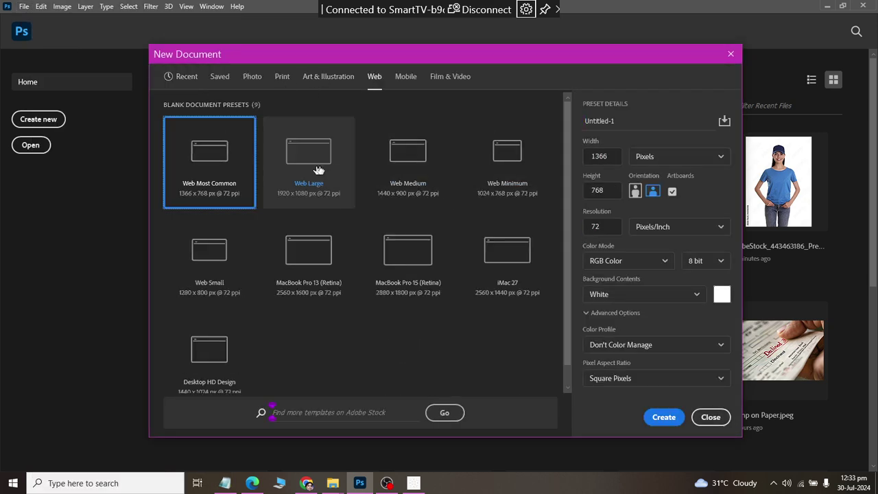
click(317, 170)
click(664, 416)
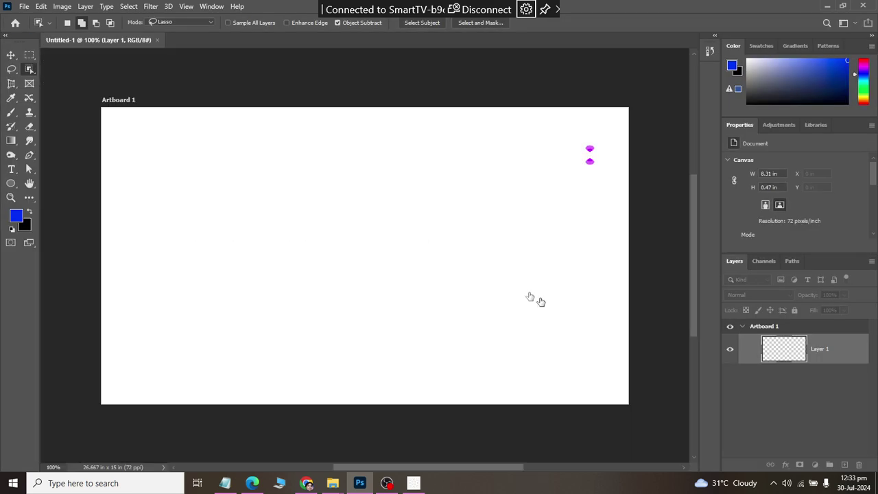
Fill the artboard blue with the Paint Bucket, then undo the fill
click(11, 140)
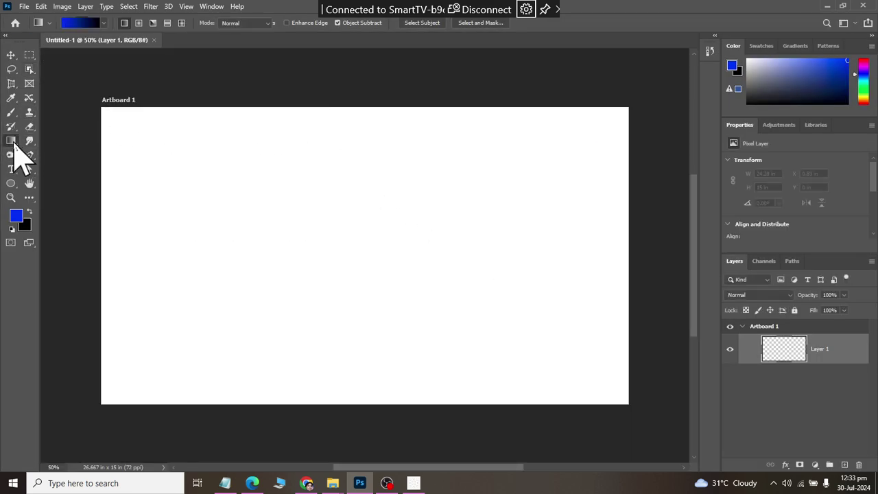
right_click(13, 143)
click(65, 150)
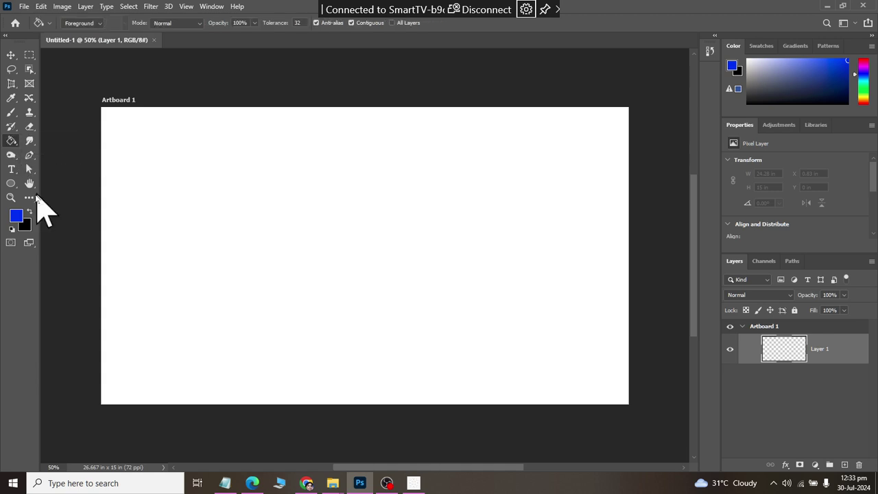
click(209, 227)
key(ctrl+z)
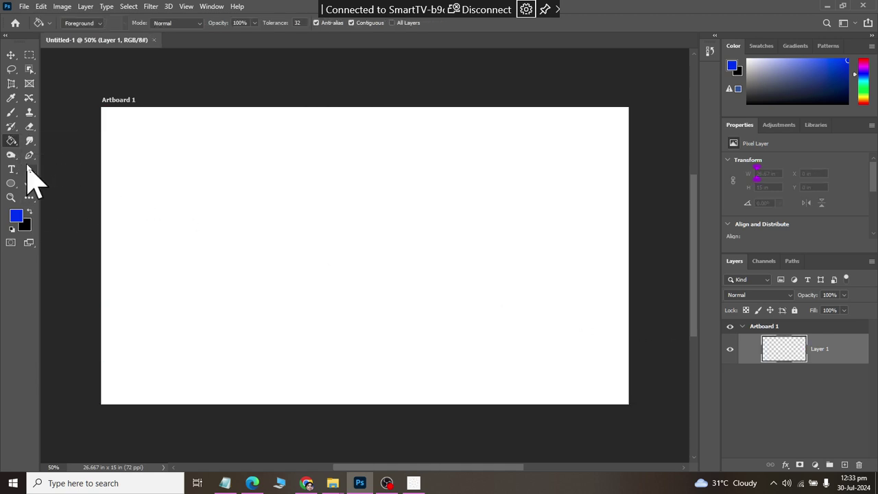
Return to the Gradient Tool and bring up the foreground colour picker
right_click(14, 144)
click(68, 142)
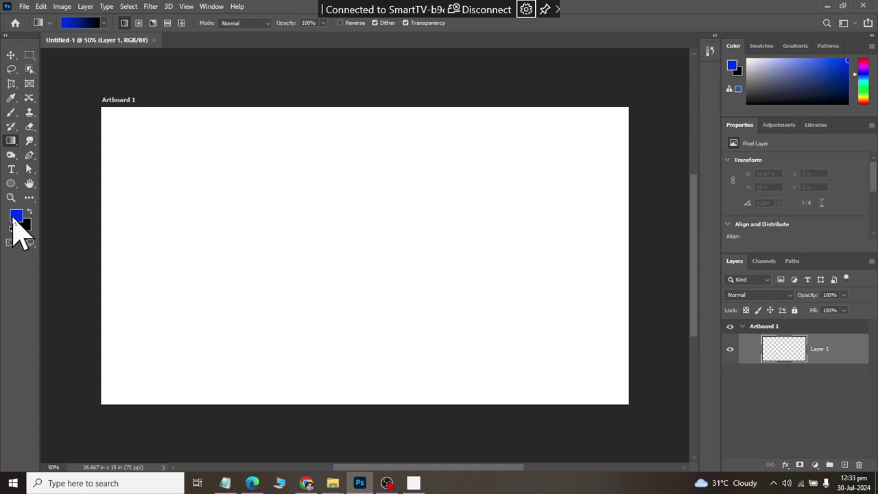
click(15, 218)
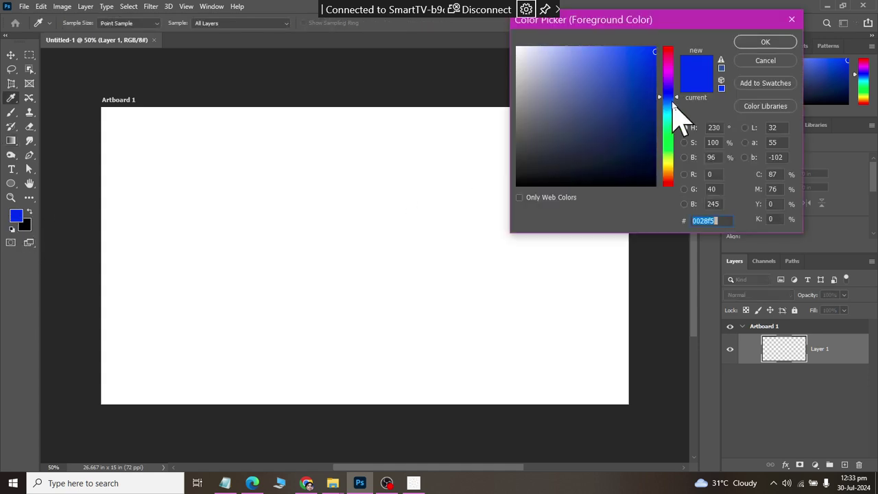
Make the foreground colour bright green and the background colour a darker green
drag(675, 114, 675, 129)
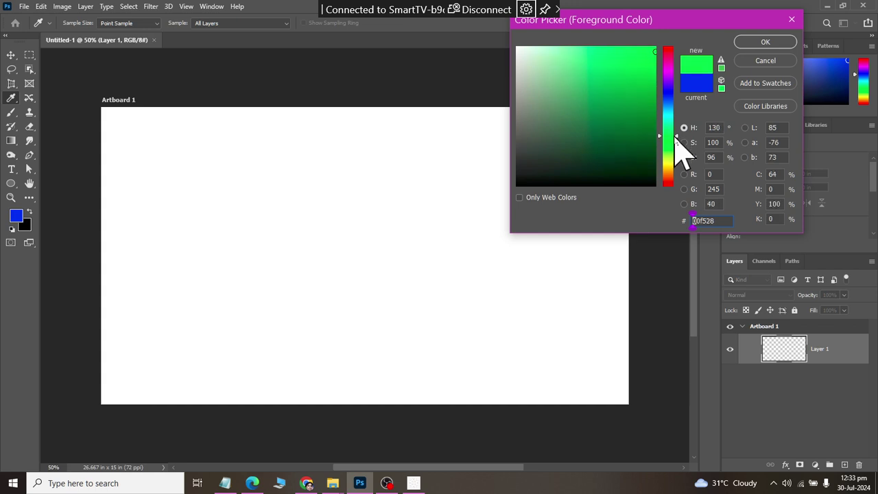
click(761, 42)
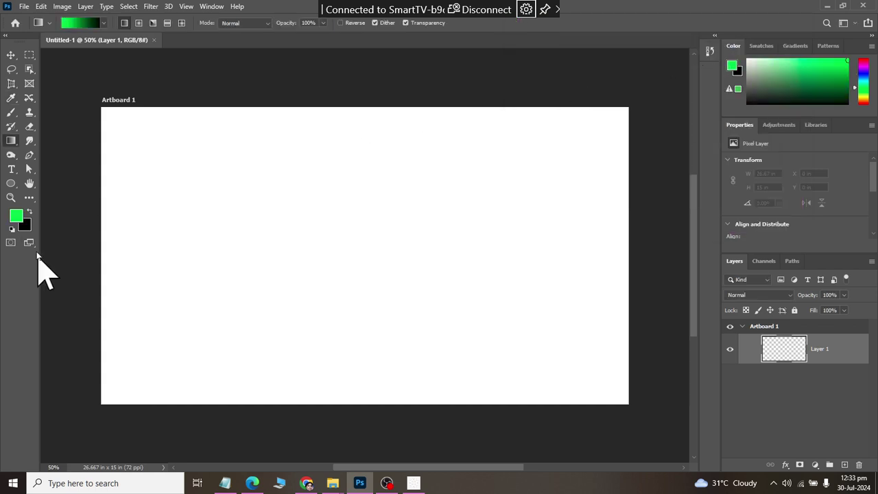
click(25, 227)
click(669, 141)
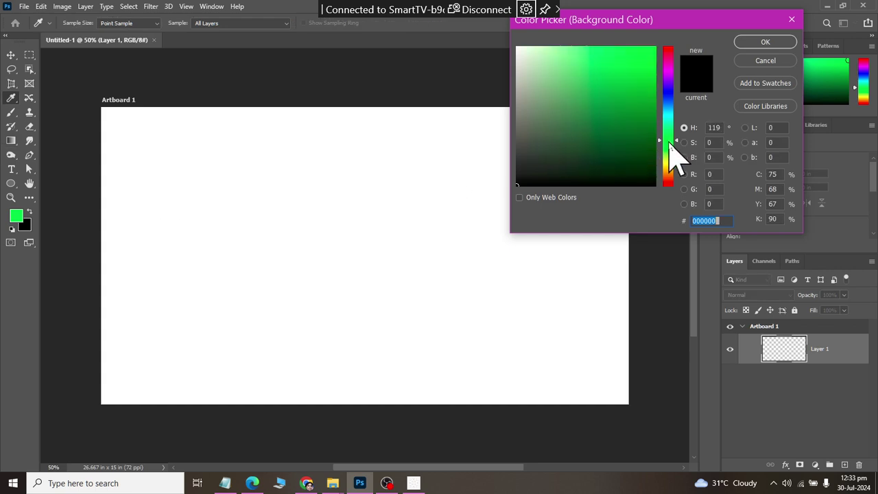
click(648, 105)
click(765, 43)
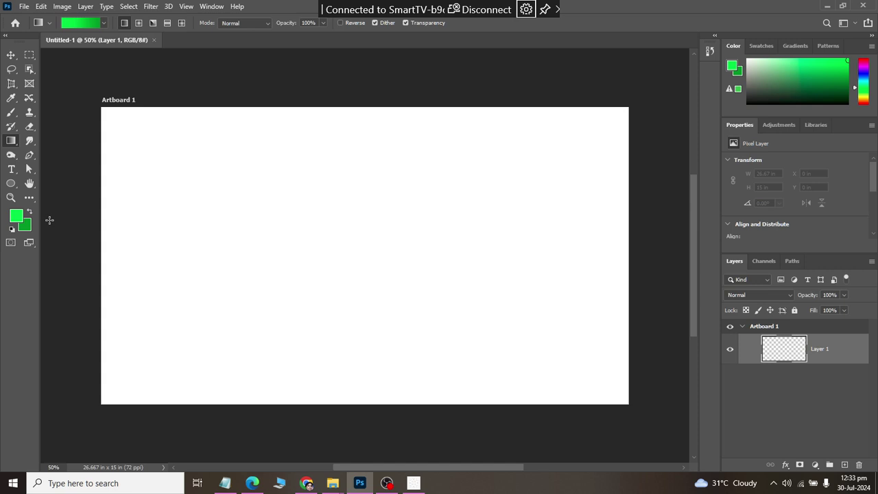
Browse the gradient presets, expanding the Basics group, then close the list
click(105, 23)
click(24, 44)
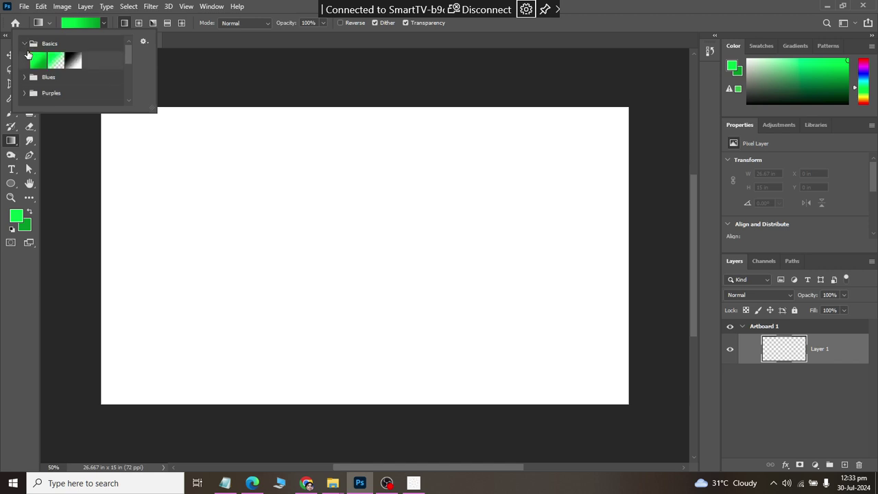
click(299, 16)
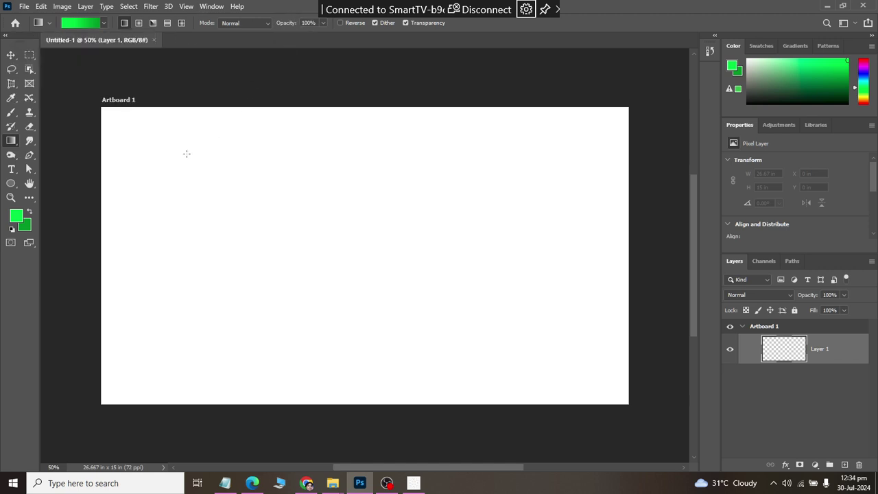
Draw diagonal linear green gradients, then redraw as a radial gradient from the artboard centre
drag(159, 140, 542, 368)
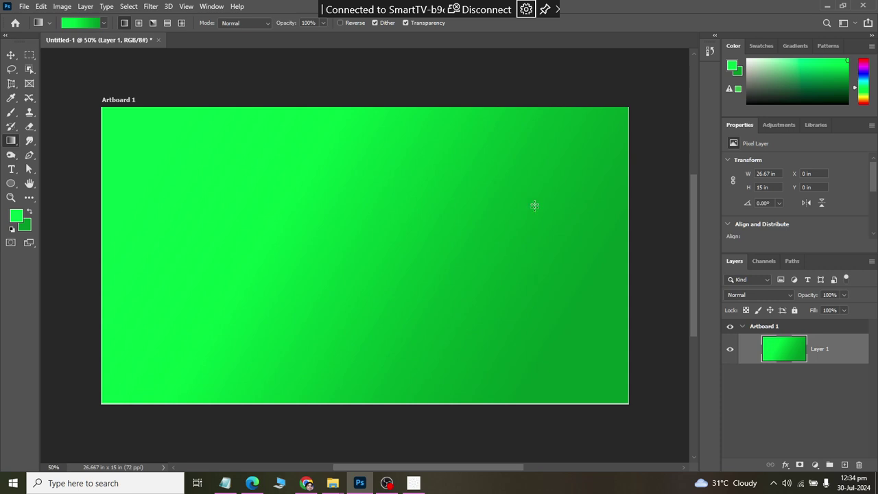
drag(566, 120, 140, 362)
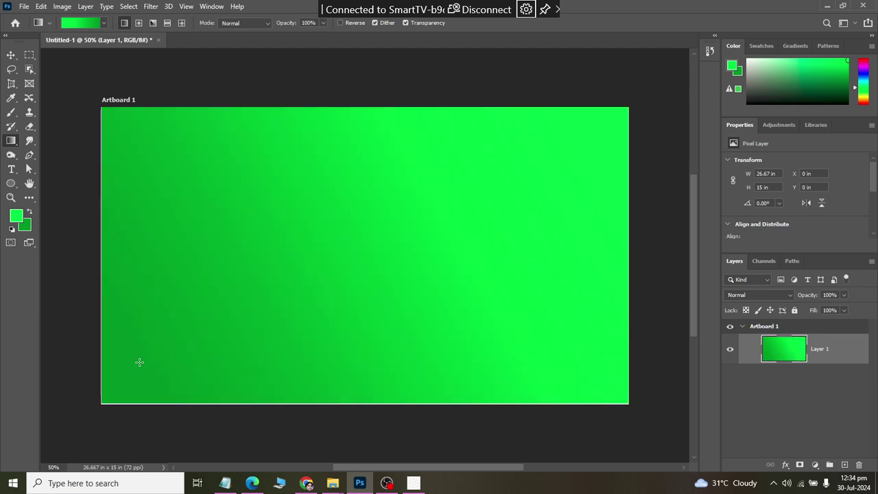
click(139, 23)
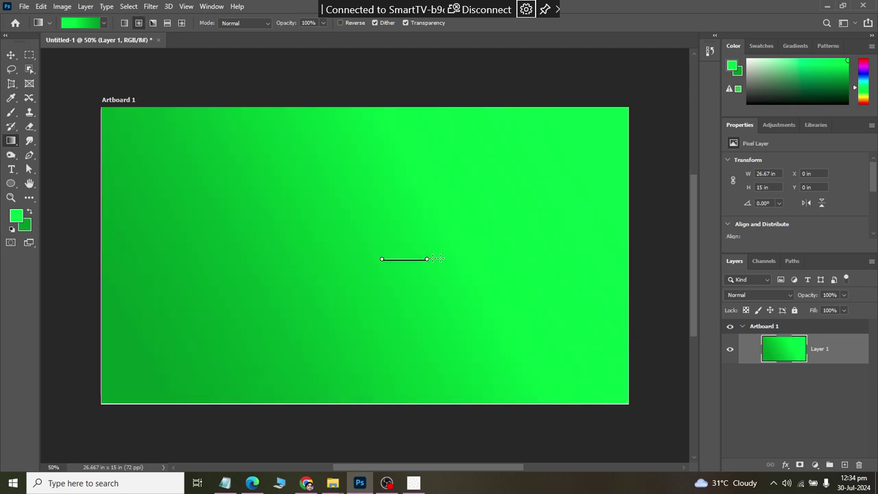
drag(435, 259, 639, 274)
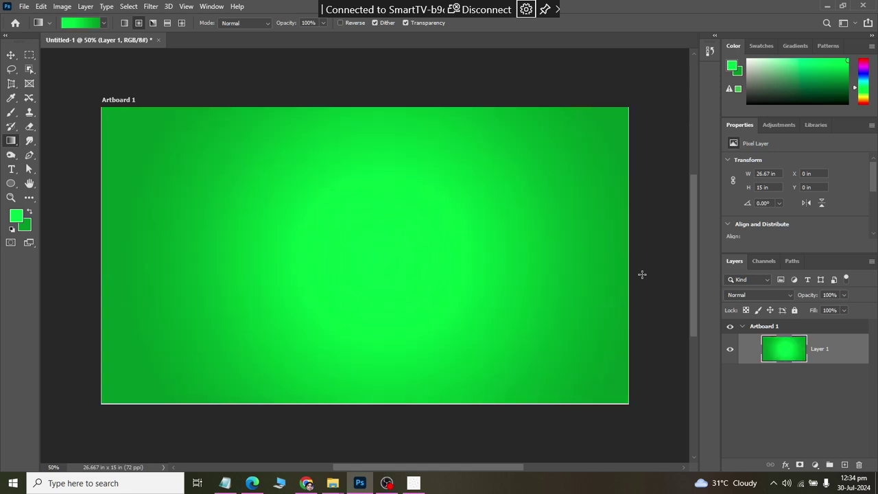
Try the Angle gradient style, drawing it toward the right, bottom-left and top-right
click(153, 22)
drag(444, 264, 604, 275)
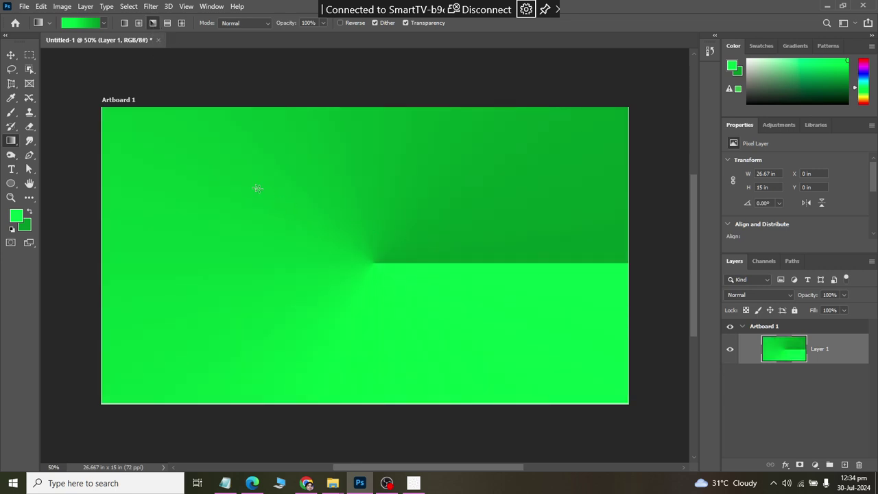
drag(183, 262, 96, 410)
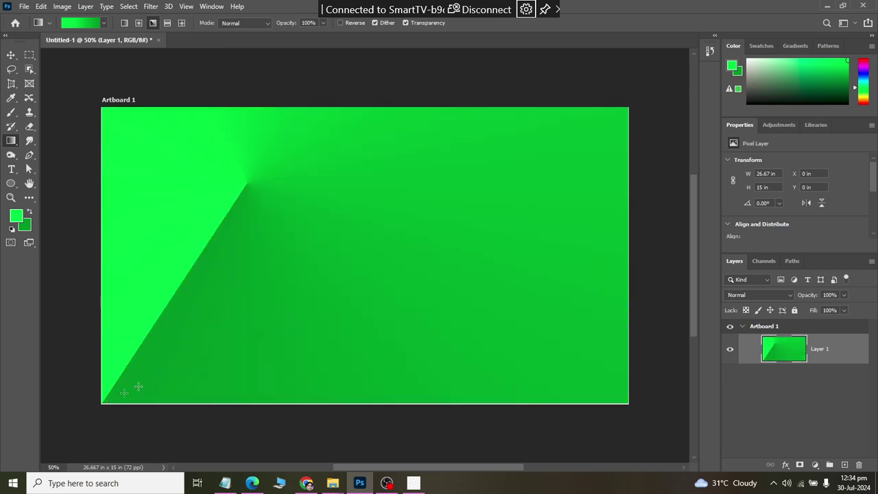
drag(471, 236, 638, 96)
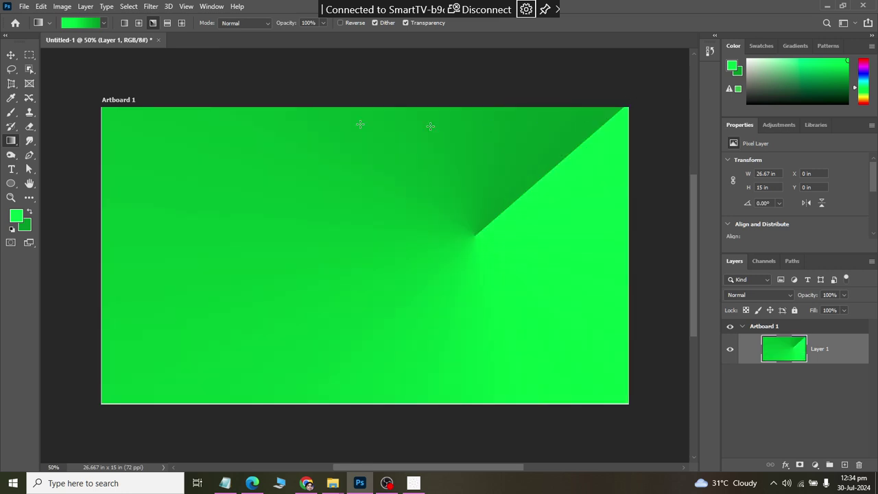
Try several Reflected gradients, then fill the artboard with a green Diamond gradient
click(167, 23)
drag(324, 203, 326, 401)
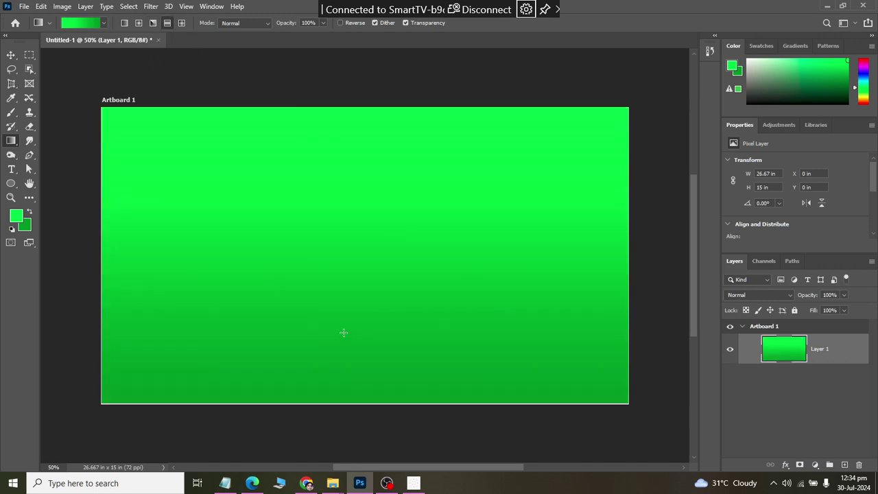
drag(351, 199, 351, 200)
mouse_move(360, 300)
mouse_down()
mouse_move(356, 319)
mouse_move(591, 161)
mouse_up()
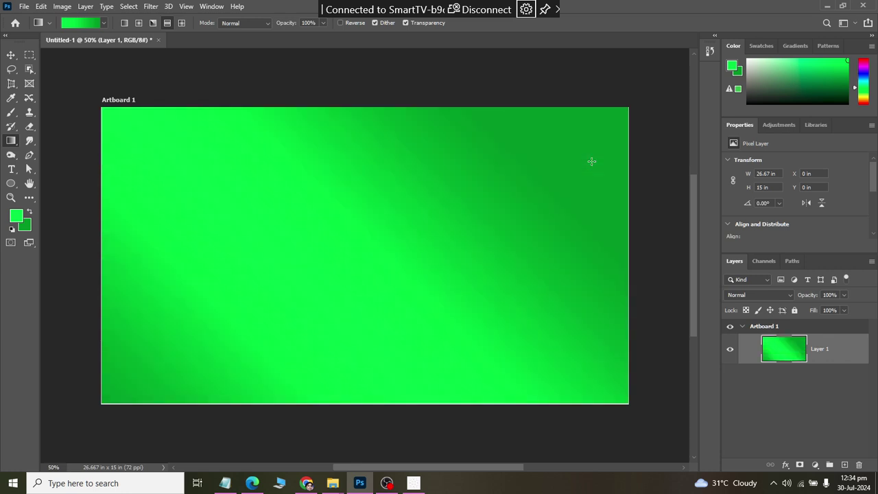
drag(485, 218, 287, 164)
drag(418, 234, 258, 322)
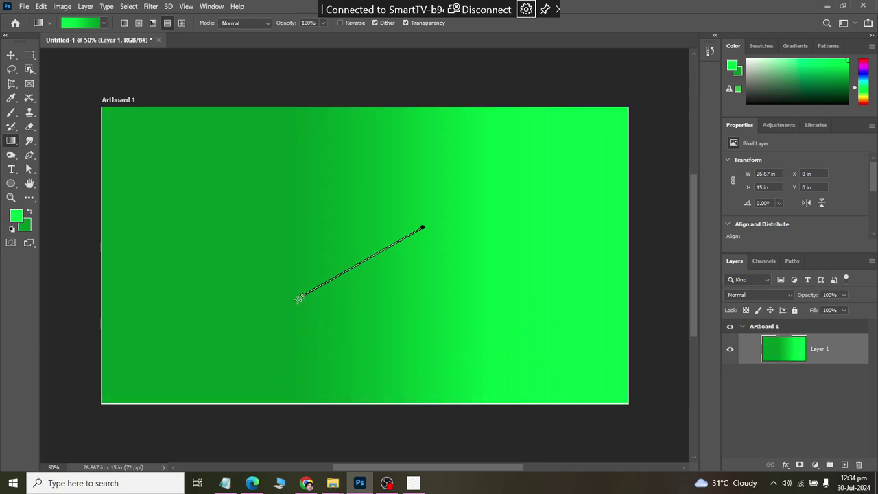
click(182, 23)
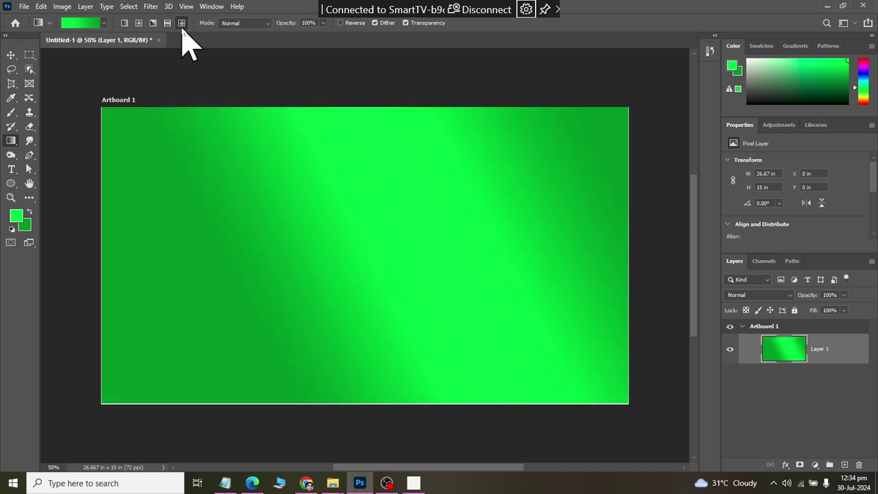
drag(184, 208, 467, 384)
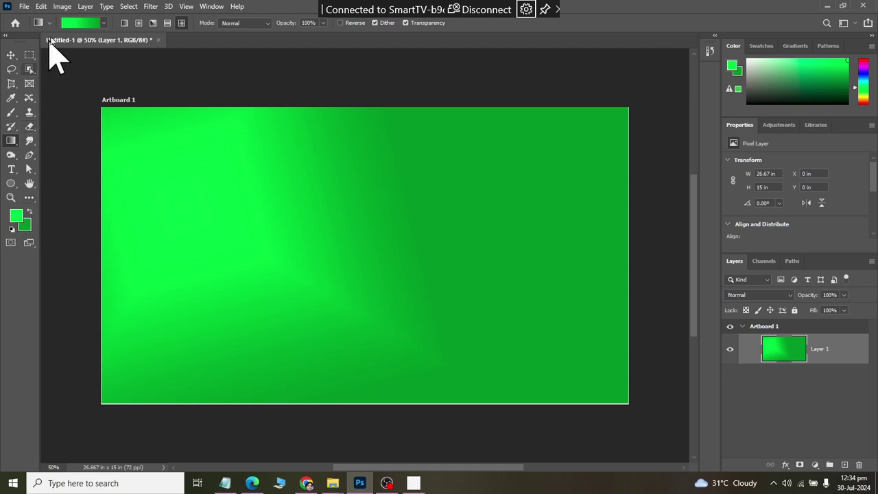
Apply a cyan-to-blue preset from the Blues group across the artboard, then redraw it reversed
click(104, 24)
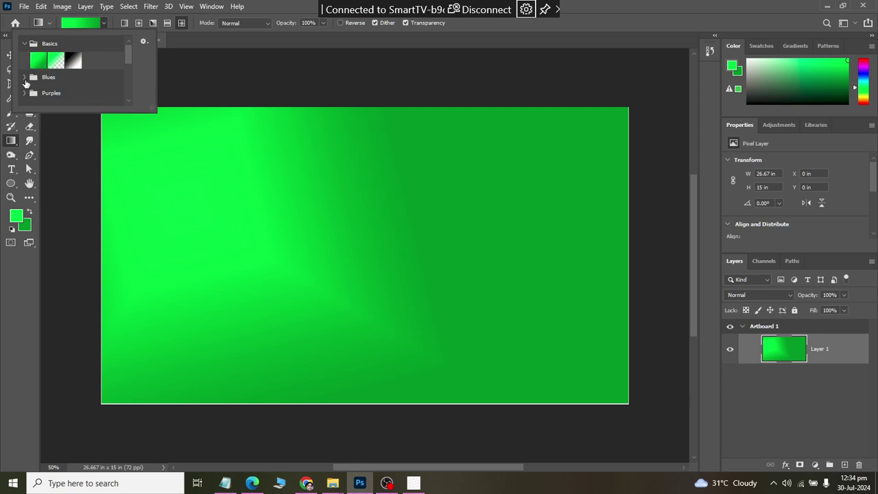
click(25, 78)
scroll(48, 92, down, 2)
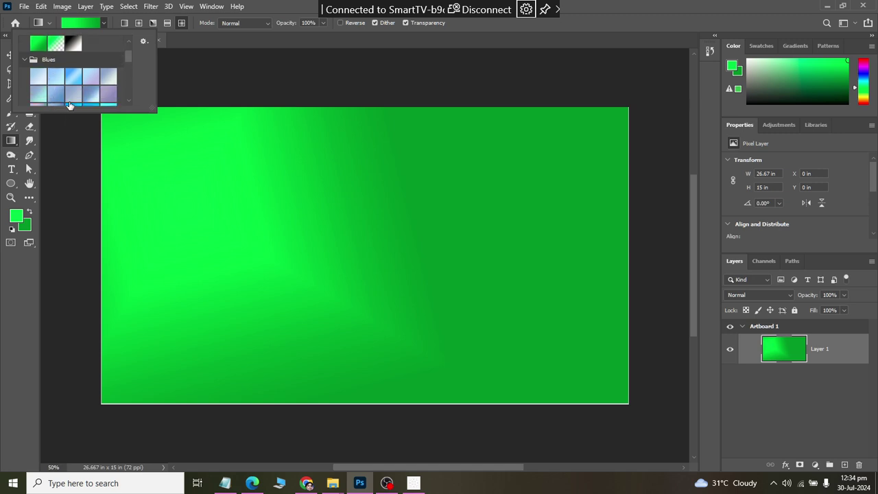
scroll(72, 98, down, 2)
scroll(72, 98, down, 2)
double_click(74, 82)
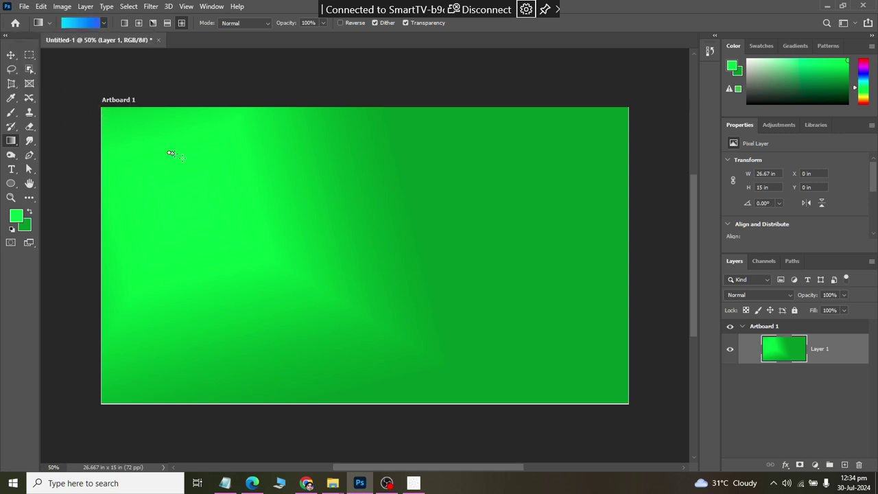
drag(169, 153, 463, 294)
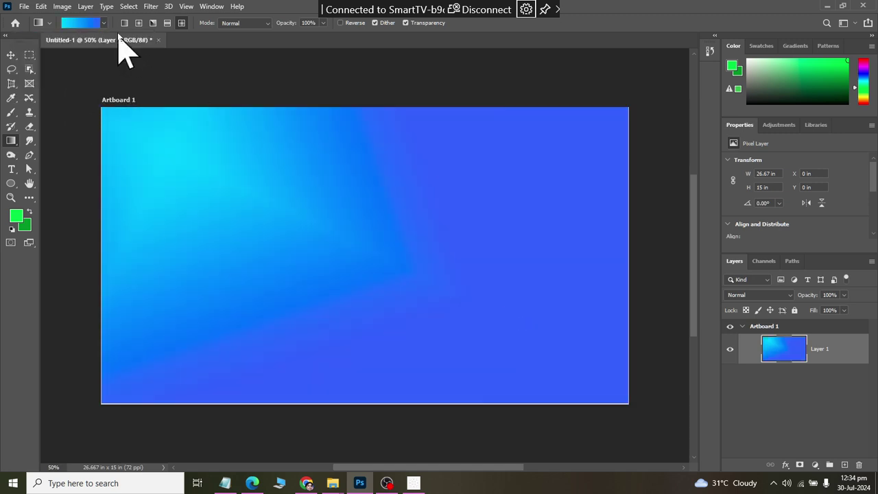
drag(448, 200, 41, 346)
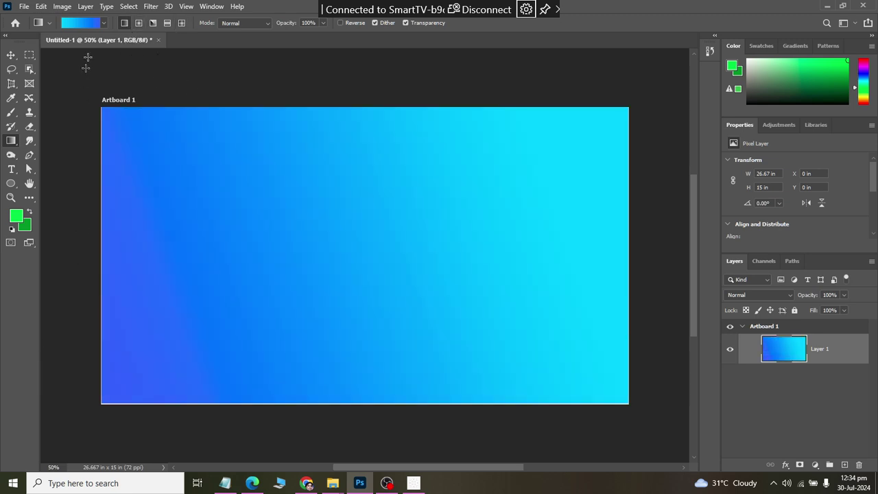
Fill the artboard with the purple-to-teal preset, purple at bottom and teal at top
click(103, 23)
scroll(82, 75, down, 3)
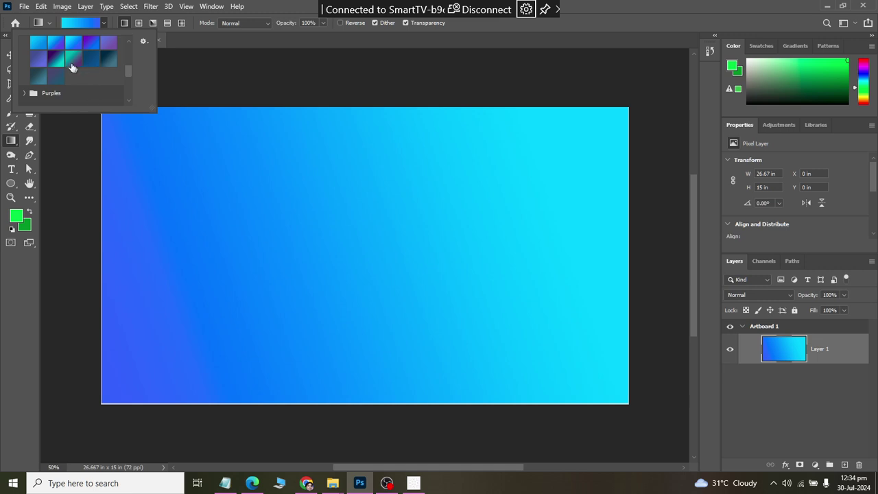
click(56, 59)
drag(405, 341, 398, 116)
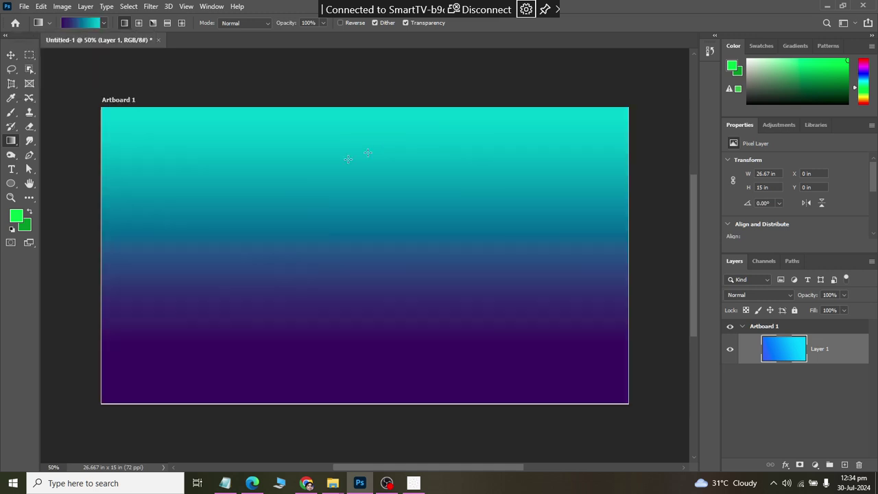
click(105, 22)
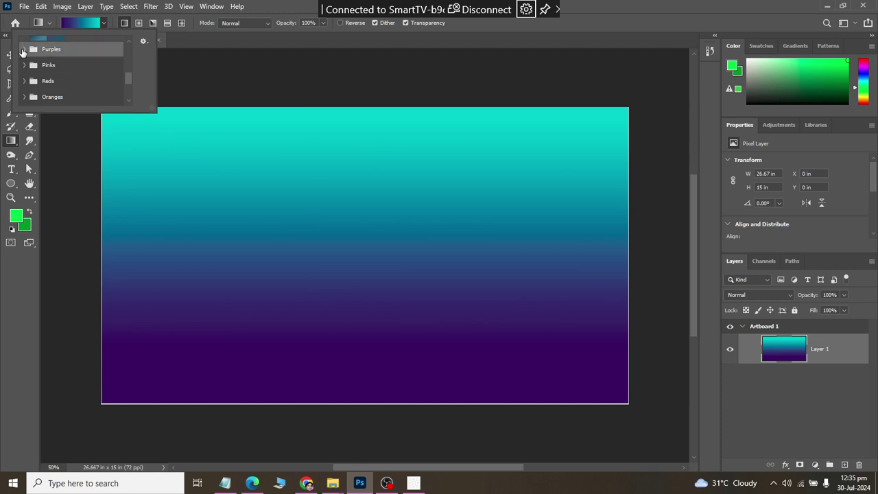
Fill the artboard with the Purples cyan-to-magenta preset and briefly view the Gradient Editor
click(23, 52)
click(52, 48)
mouse_move(223, 173)
mouse_down()
mouse_move(399, 291)
mouse_move(527, 348)
mouse_up()
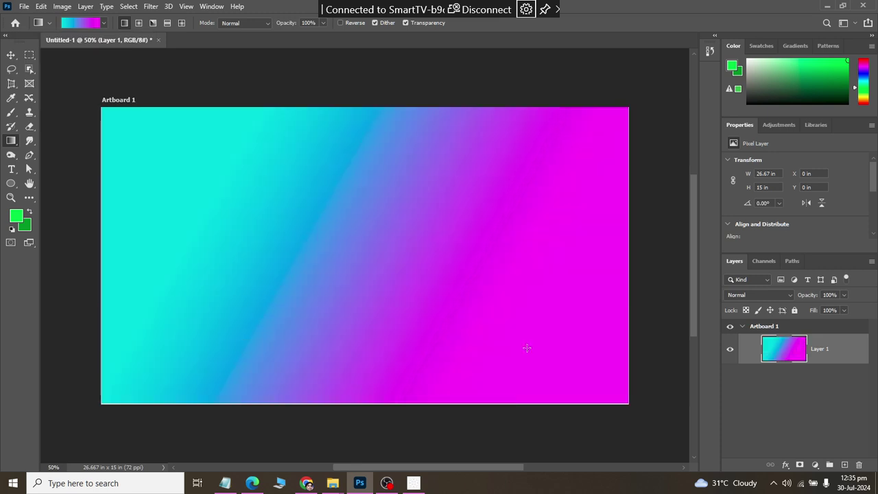
click(95, 25)
click(506, 101)
Fill the artboard diagonally with the orange-pink-blue preset gradient
click(104, 23)
scroll(87, 93, down, 3)
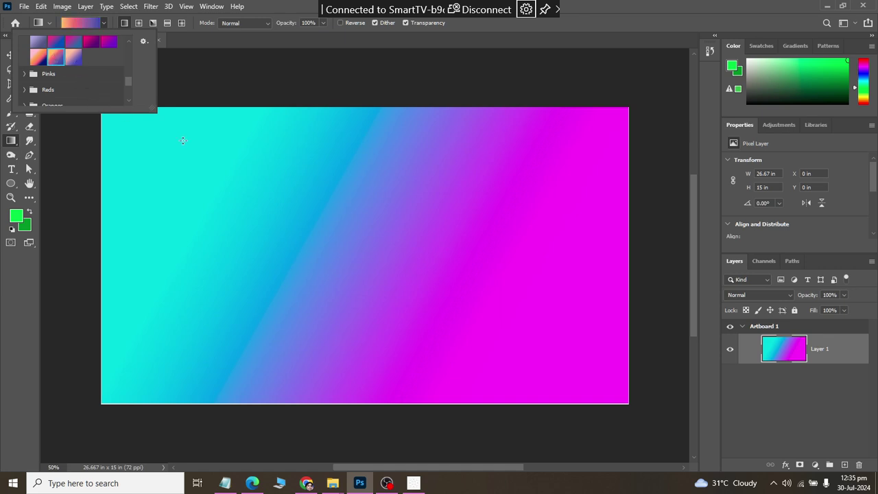
mouse_move(183, 141)
mouse_down()
mouse_move(482, 309)
mouse_move(512, 359)
mouse_up()
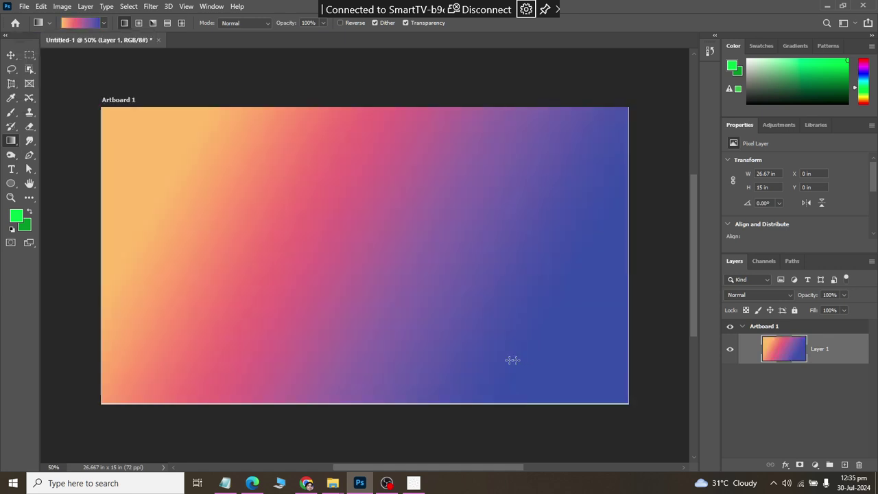
Browse the gradient presets, expanding the Cloud group
click(104, 23)
scroll(89, 101, down, 3)
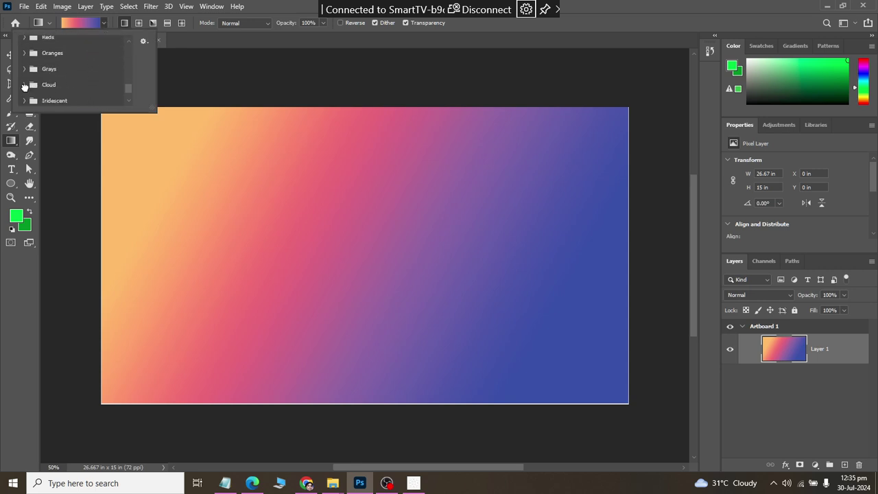
click(24, 85)
scroll(42, 82, down, 2)
scroll(73, 81, up, 3)
Switch the preset list from Text Only to Large Thumbnail and enlarge the preset panel
scroll(76, 74, up, 3)
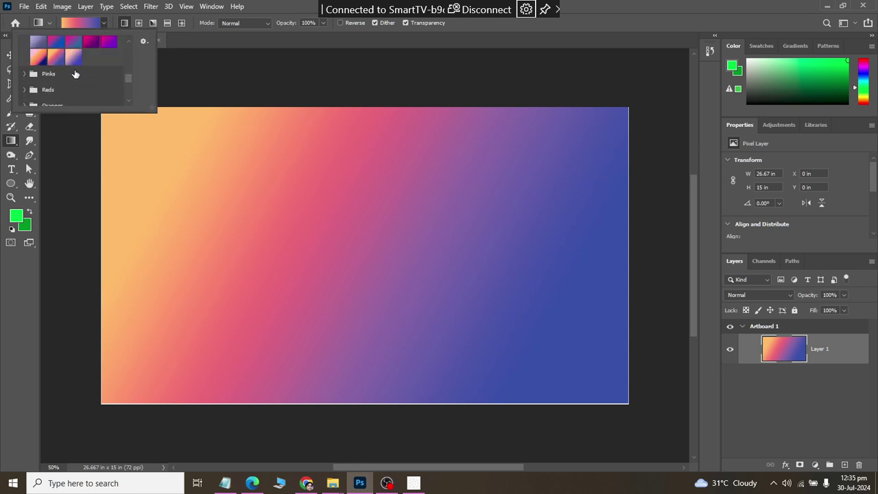
scroll(76, 75, up, 2)
scroll(74, 71, up, 2)
scroll(74, 69, up, 2)
scroll(76, 65, up, 2)
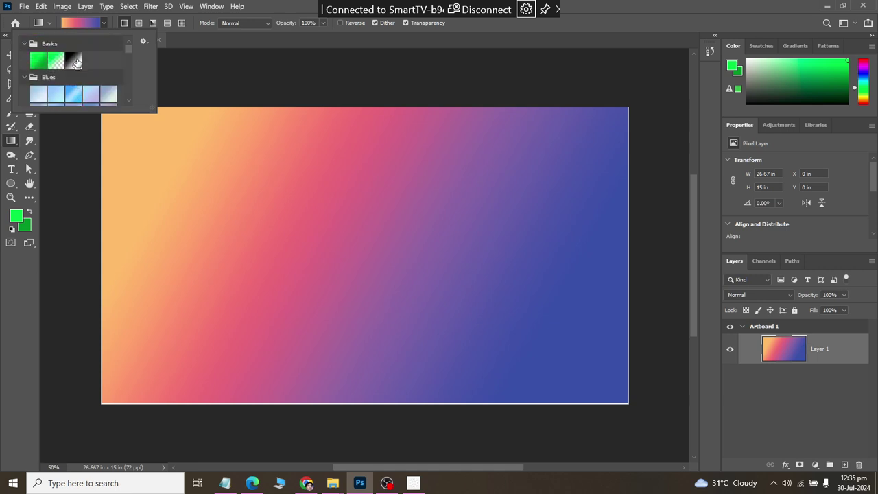
click(144, 41)
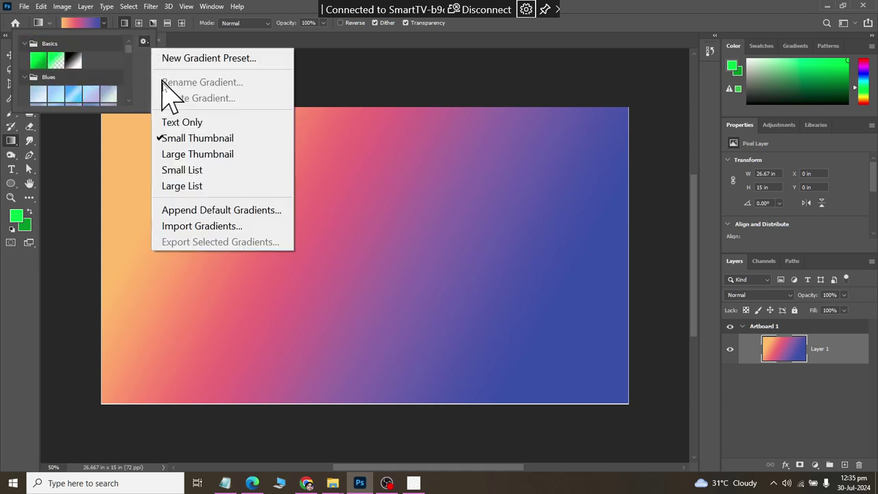
click(173, 121)
click(144, 41)
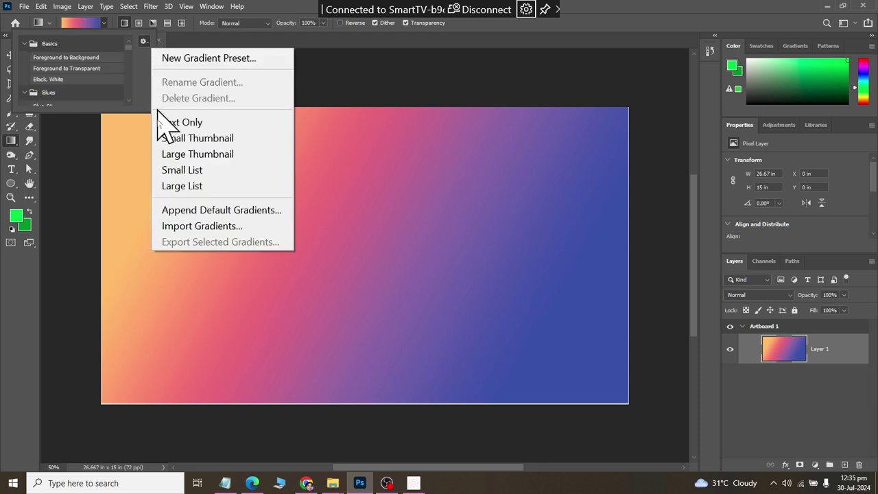
click(174, 154)
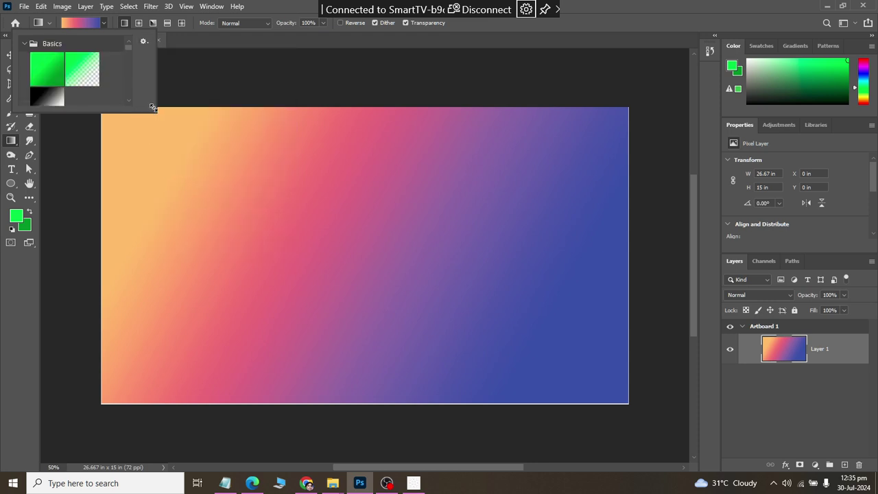
drag(152, 107, 183, 221)
click(194, 42)
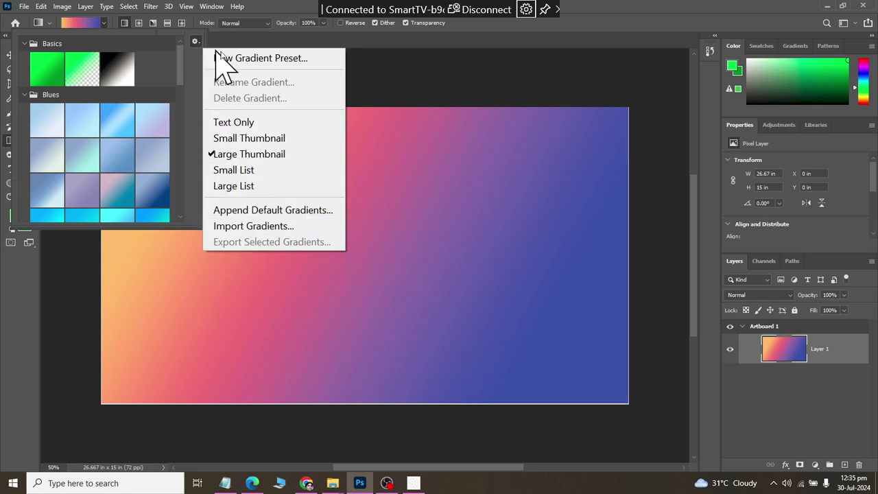
click(303, 17)
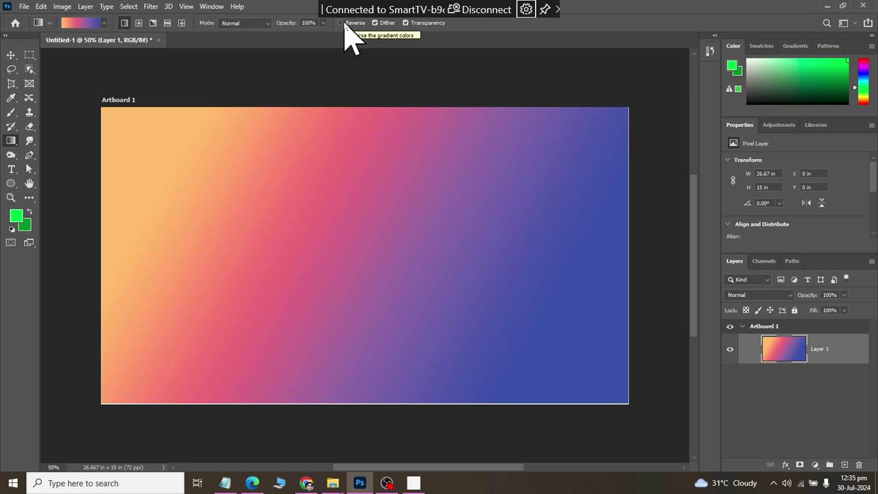
Redraw the orange-pink-blue gradient diagonally, add Layer 2, and set gradient opacity to 30%
drag(161, 158, 580, 368)
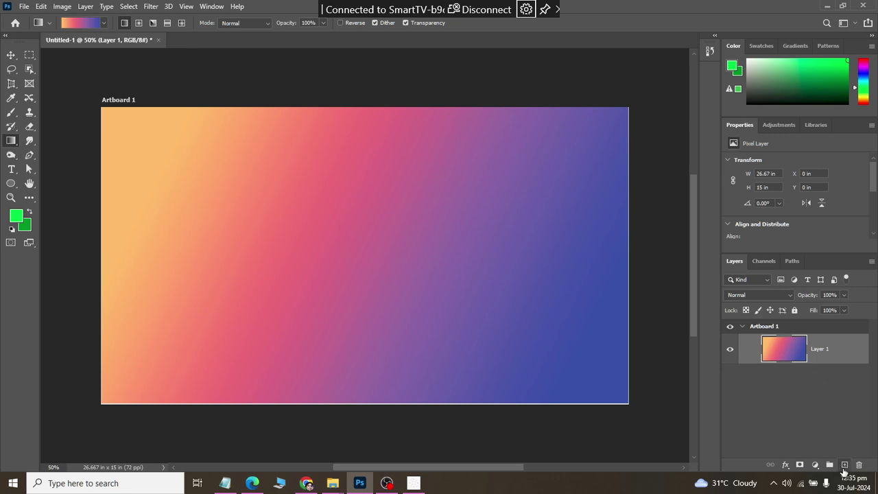
click(844, 464)
click(314, 22)
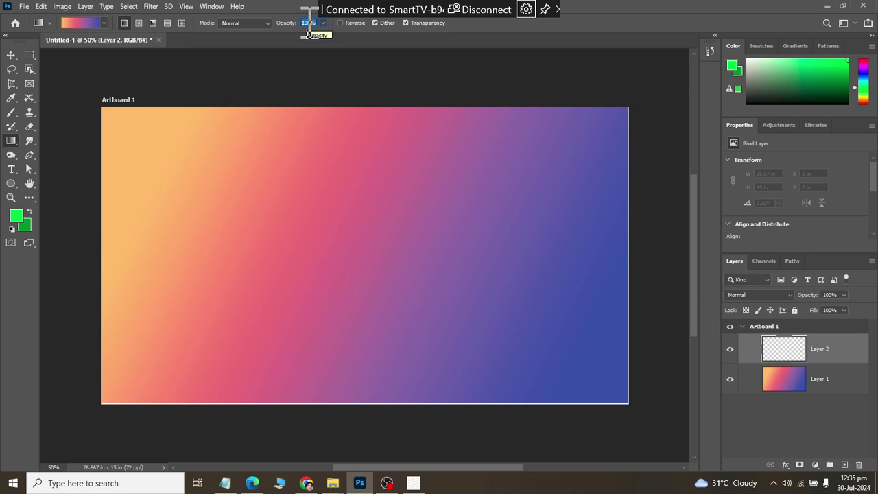
text(30)
Lay the third Blues preset over Layer 2 at 30%, compare visibility, and enable Reverse
click(103, 24)
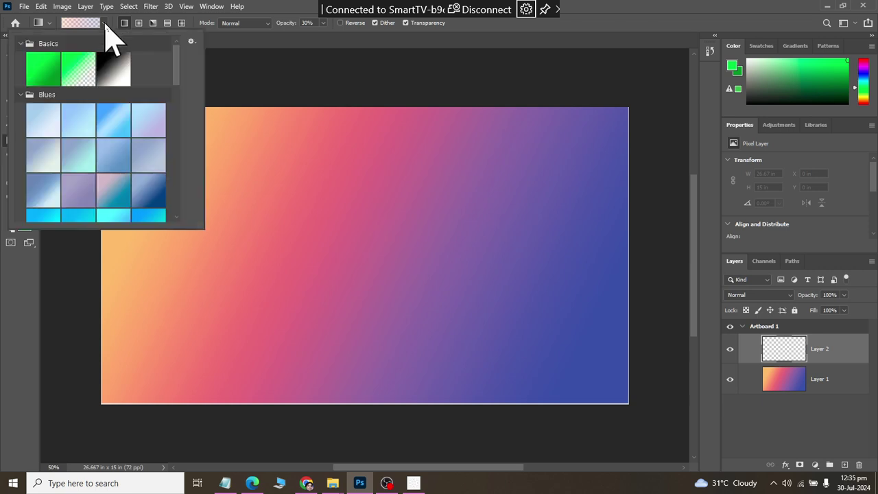
click(110, 126)
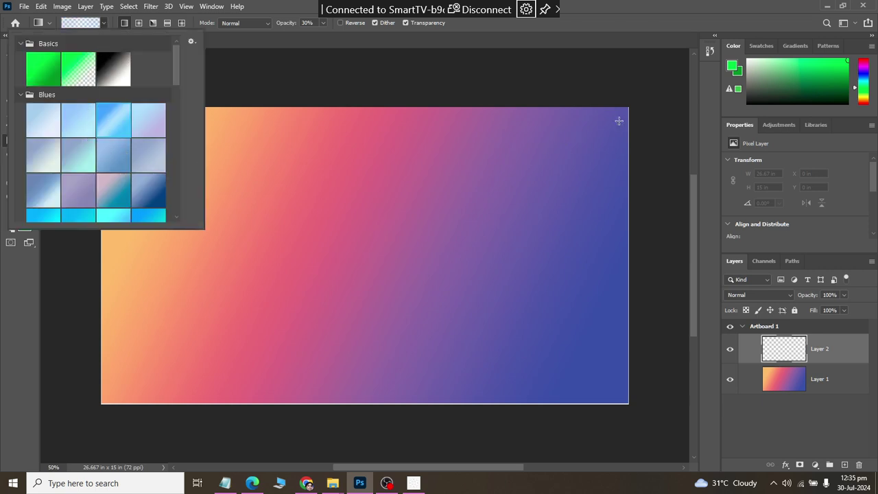
drag(619, 121, 110, 379)
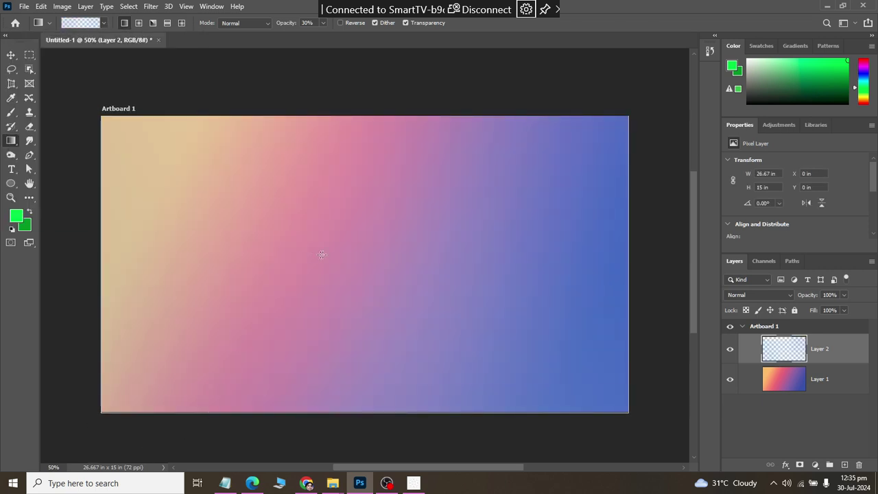
click(730, 349)
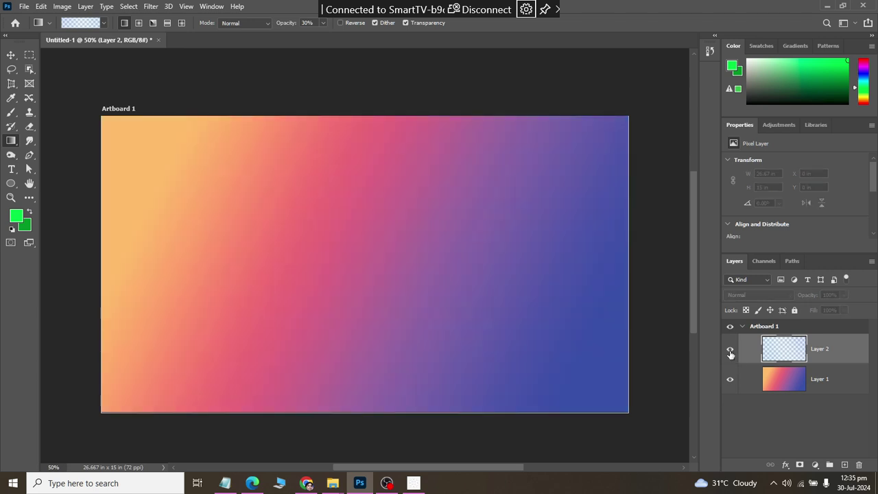
click(729, 348)
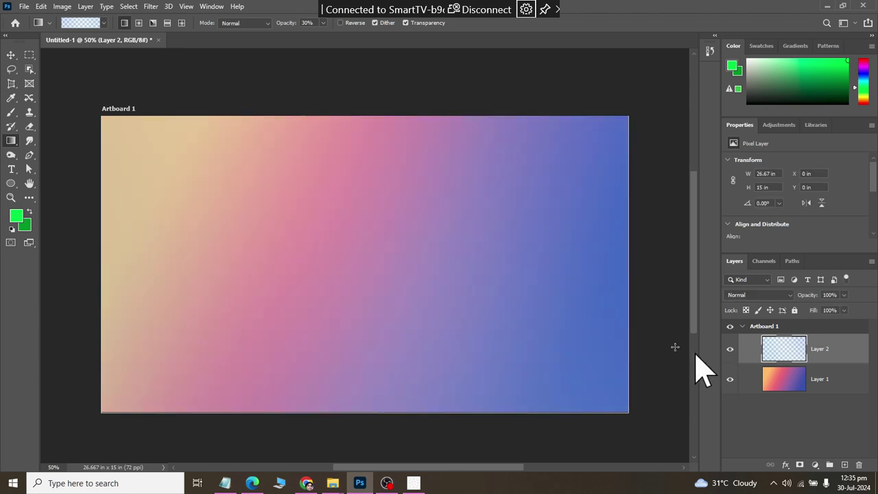
click(353, 23)
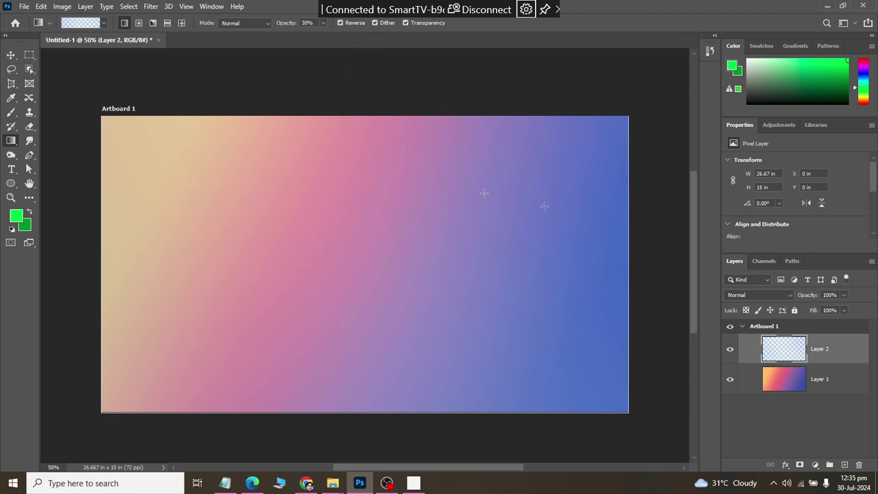
double_click(312, 24)
Set gradient opacity to 100% and redraw the blue gradient diagonally, with Reverse off
text(00)
key(Return)
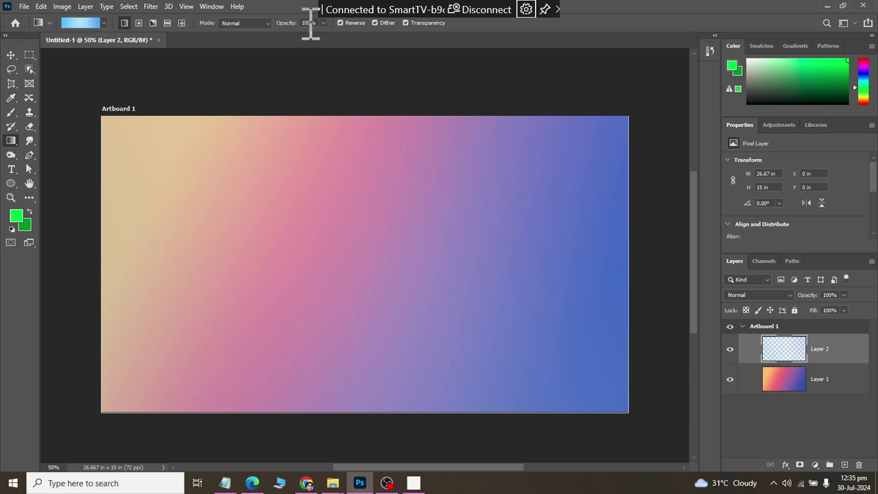
drag(121, 139, 633, 408)
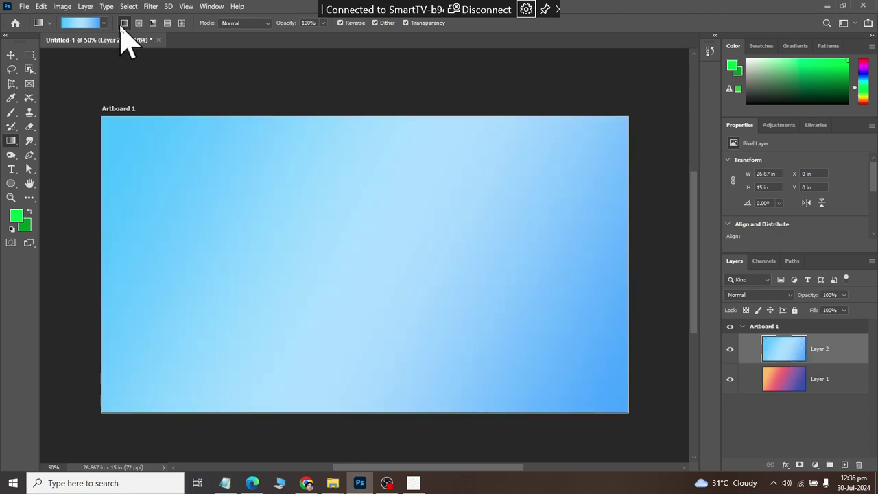
drag(197, 213, 393, 326)
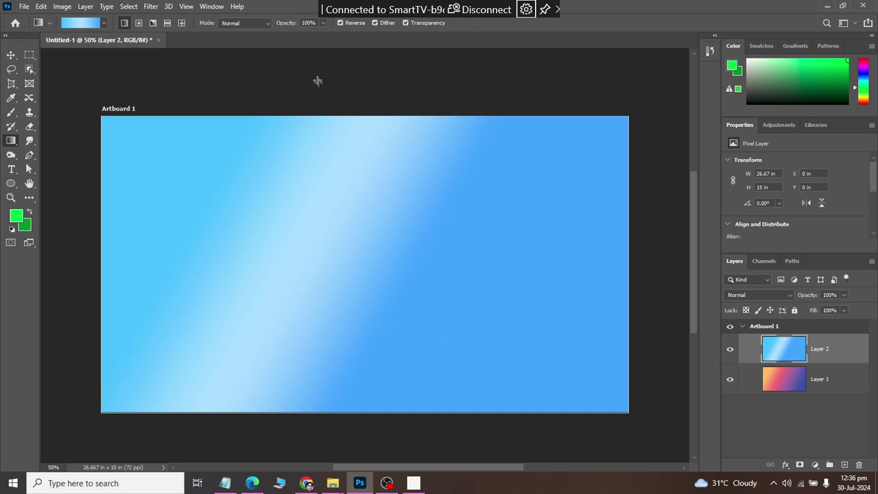
click(340, 22)
drag(182, 164, 500, 350)
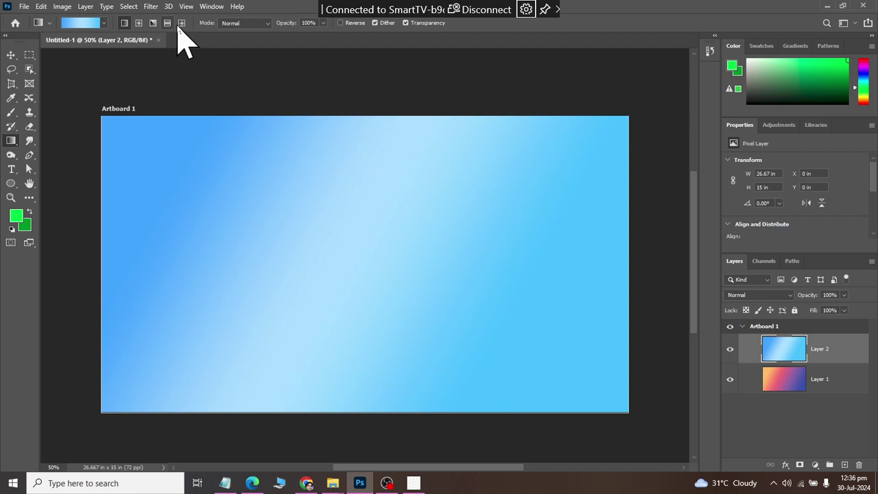
Fill Layer 2 with a light-blue Angle gradient from the centre, trying it reversed
click(154, 24)
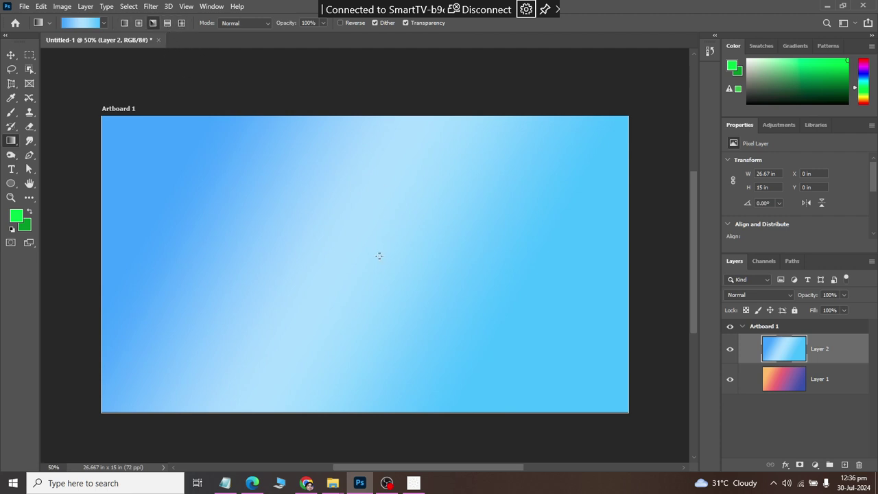
drag(577, 255, 602, 257)
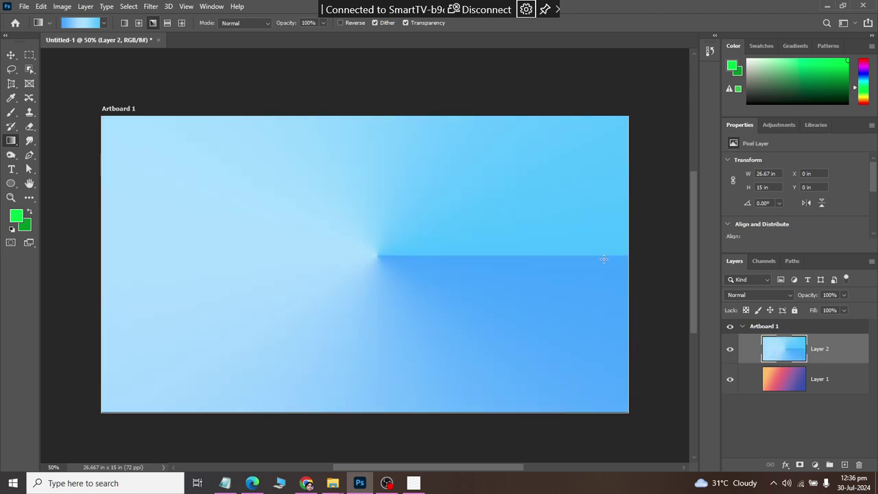
click(340, 23)
drag(378, 257, 631, 260)
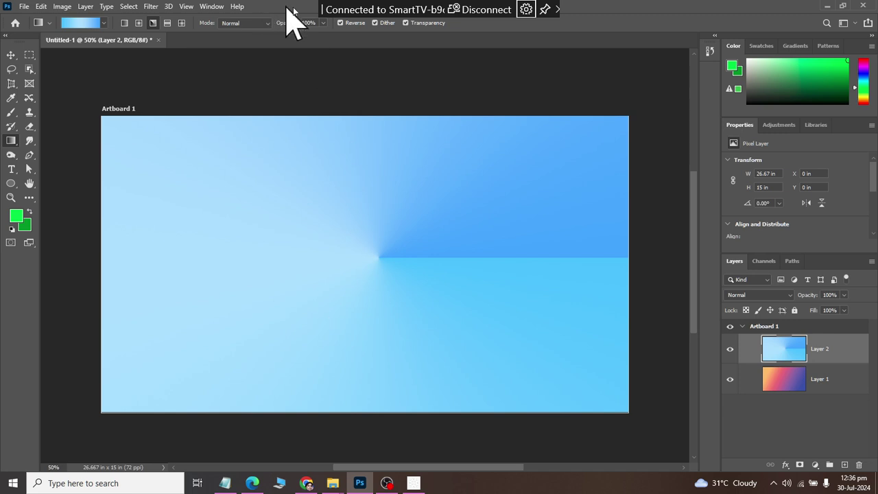
click(343, 24)
Make the green Basics preset the current gradient
click(104, 23)
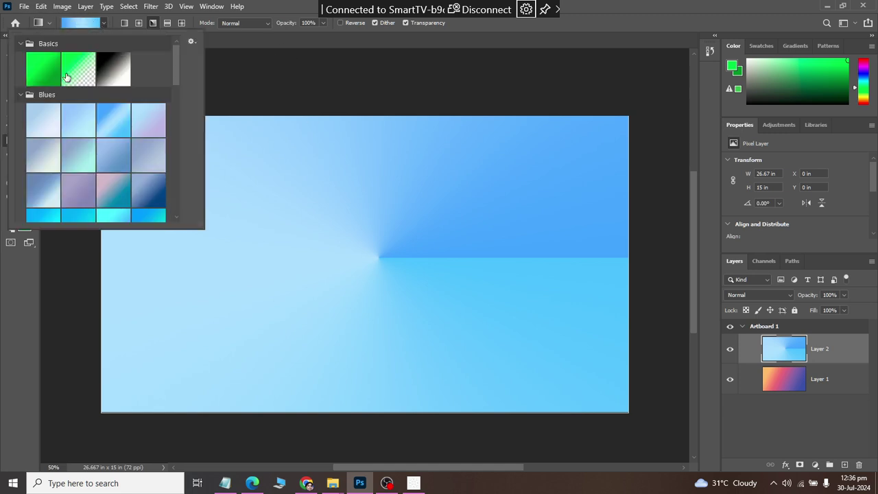
click(44, 69)
click(14, 313)
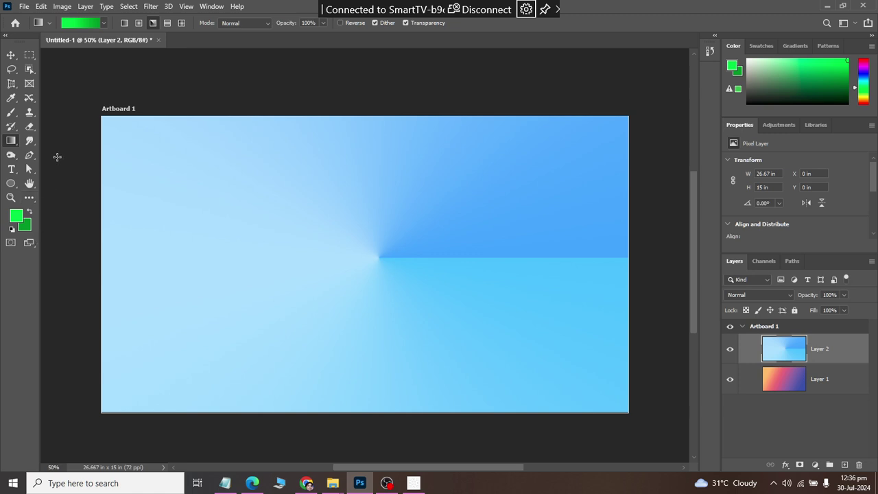
Add a purple 7f17ff colour stop at 48% to make a green-purple-green gradient
click(80, 22)
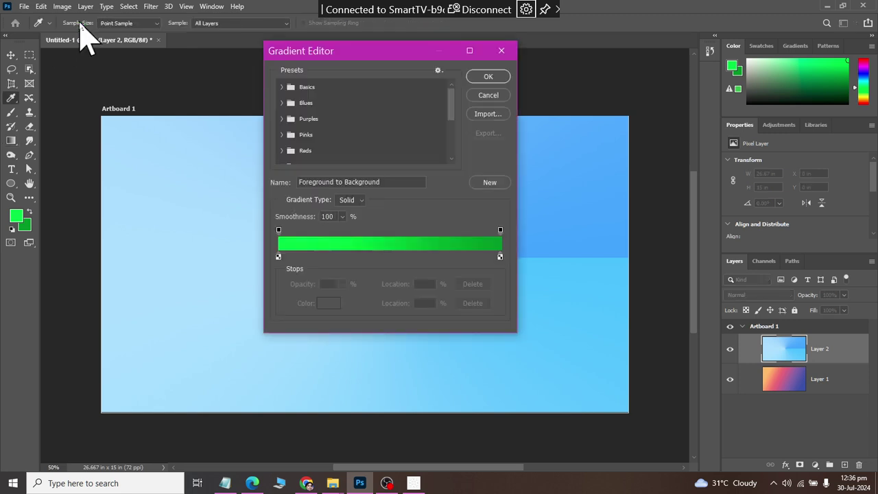
click(277, 256)
click(500, 256)
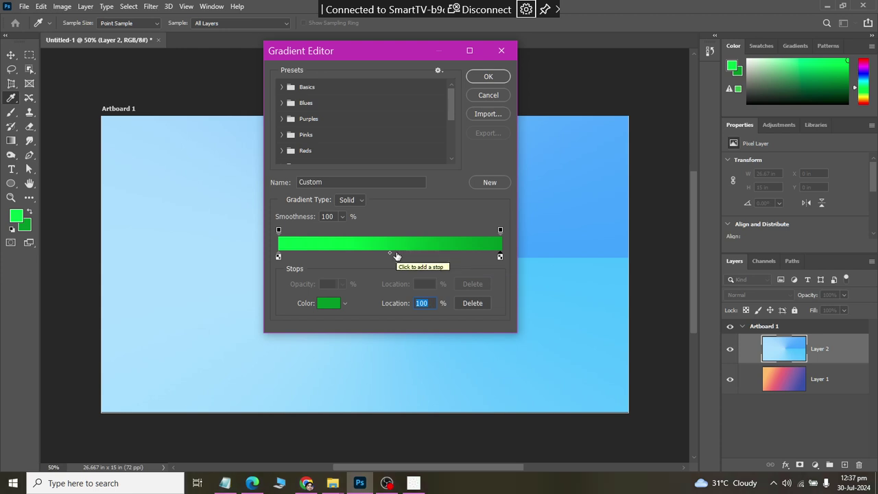
drag(396, 255, 385, 259)
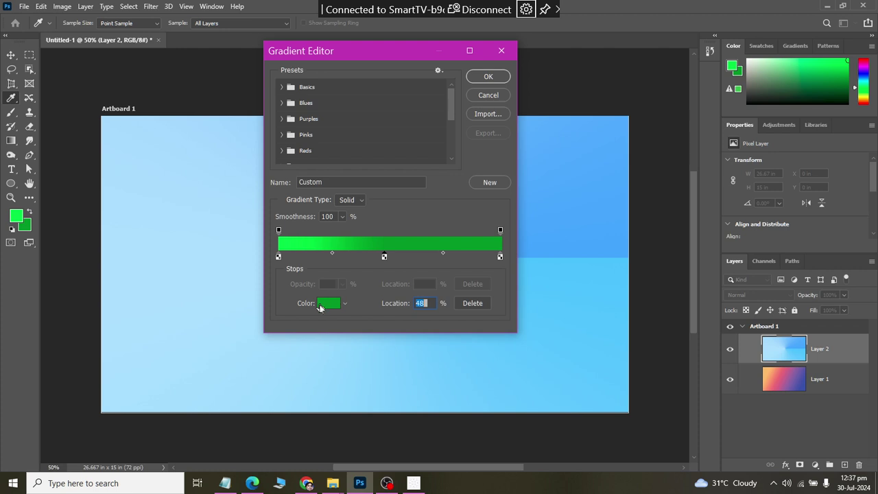
click(323, 304)
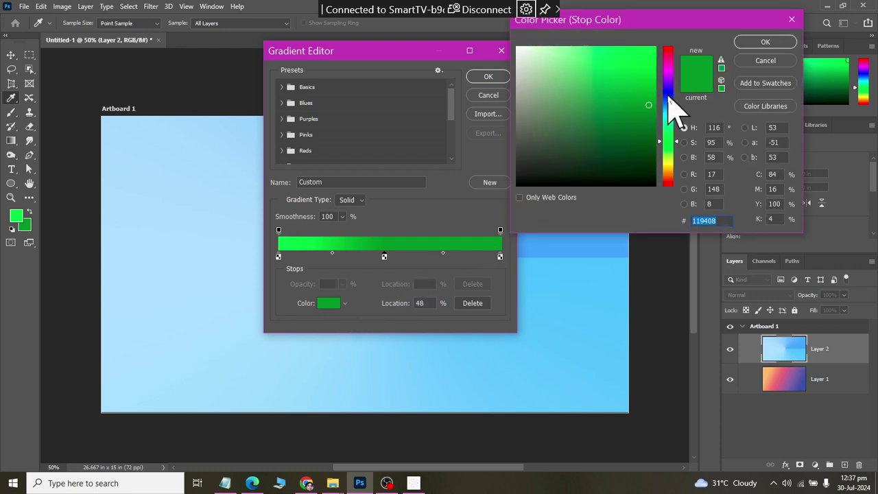
mouse_move(671, 103)
mouse_down()
mouse_move(670, 82)
mouse_move(747, 65)
mouse_up()
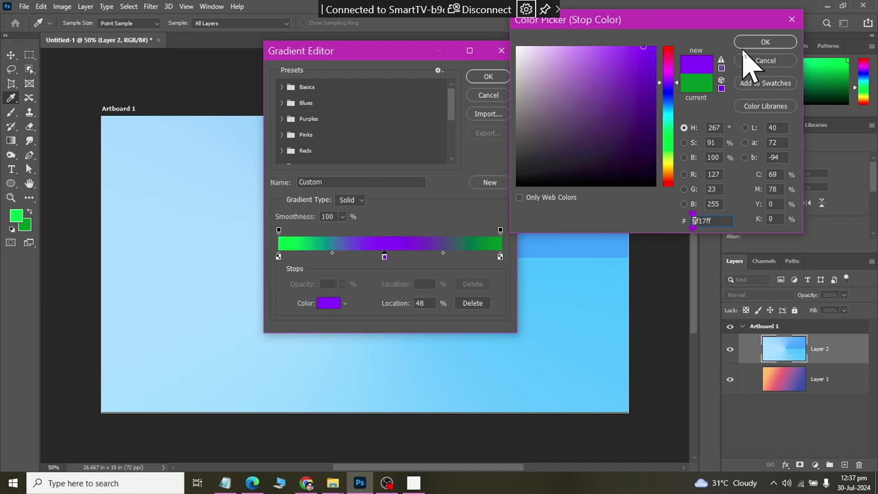
click(761, 42)
click(496, 77)
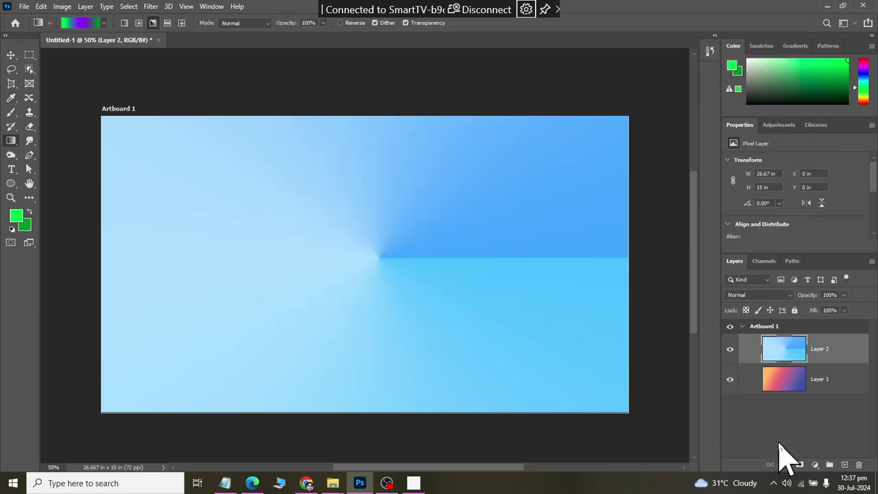
Add a new Layer 3 and delete Layer 2 and Layer 1
click(844, 464)
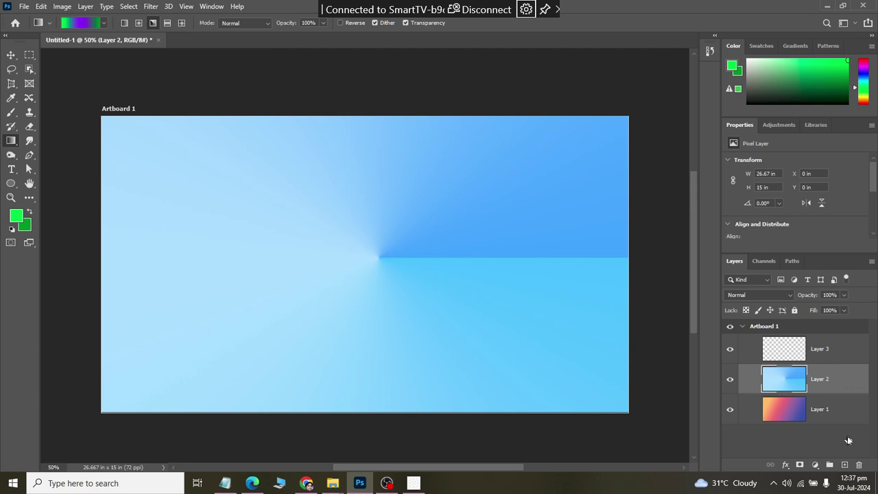
click(857, 464)
click(388, 186)
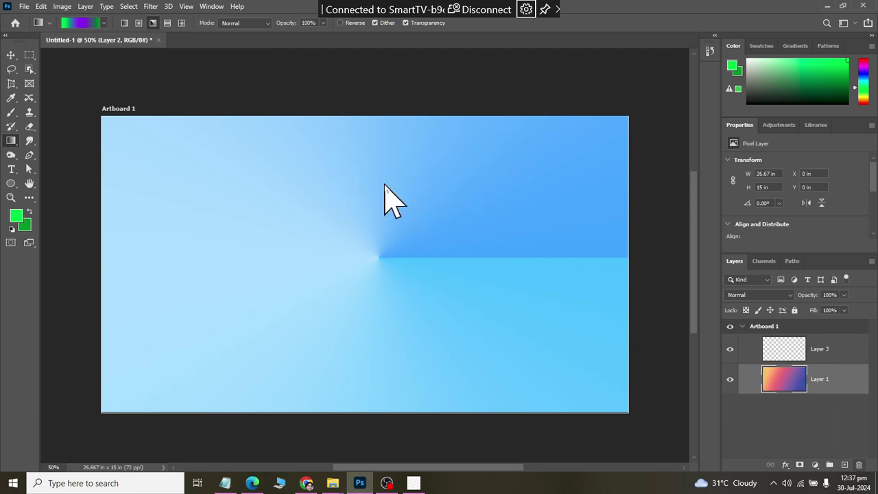
click(816, 349)
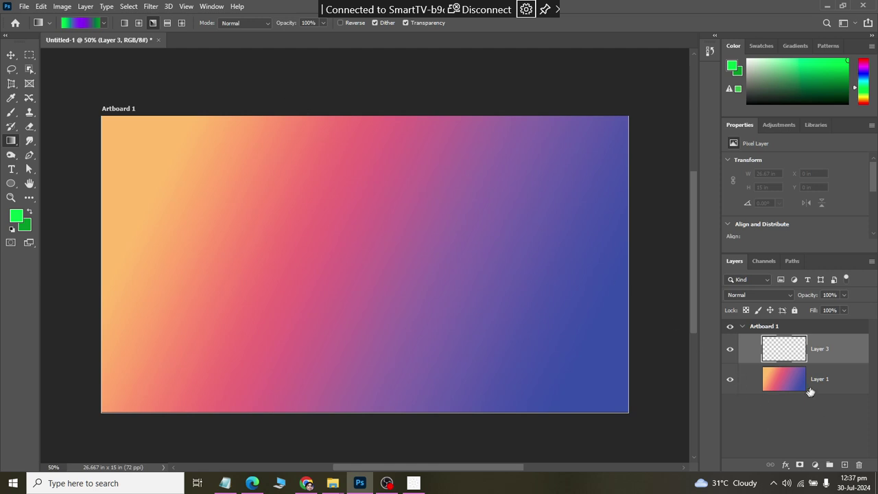
drag(811, 391, 858, 464)
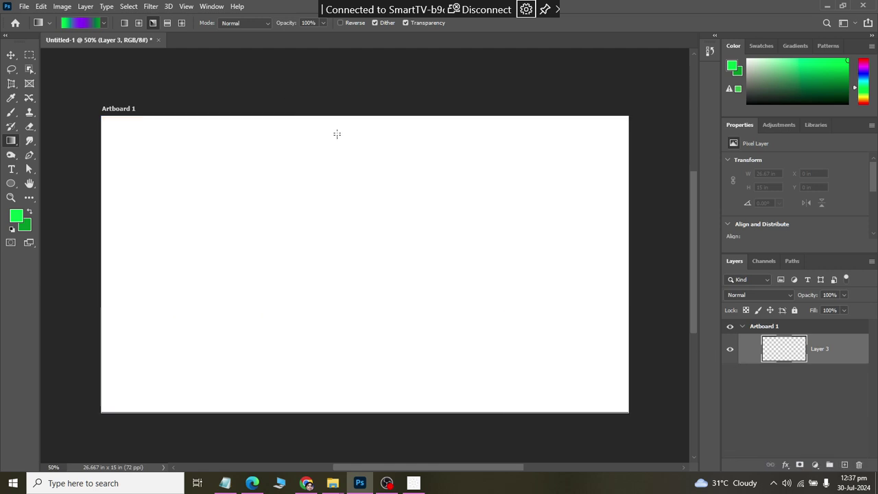
Fill Layer 3 with a diagonal green-purple linear gradient, then remove the purple stop
drag(343, 119, 353, 417)
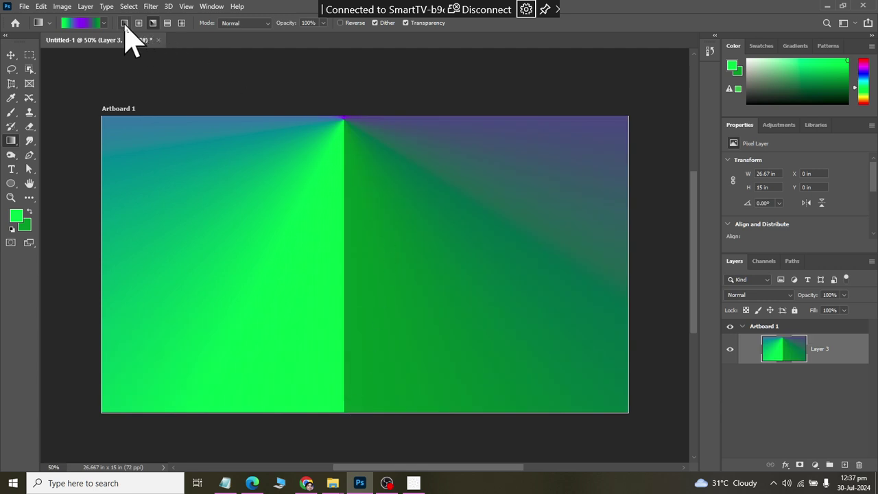
click(124, 23)
drag(351, 147, 351, 397)
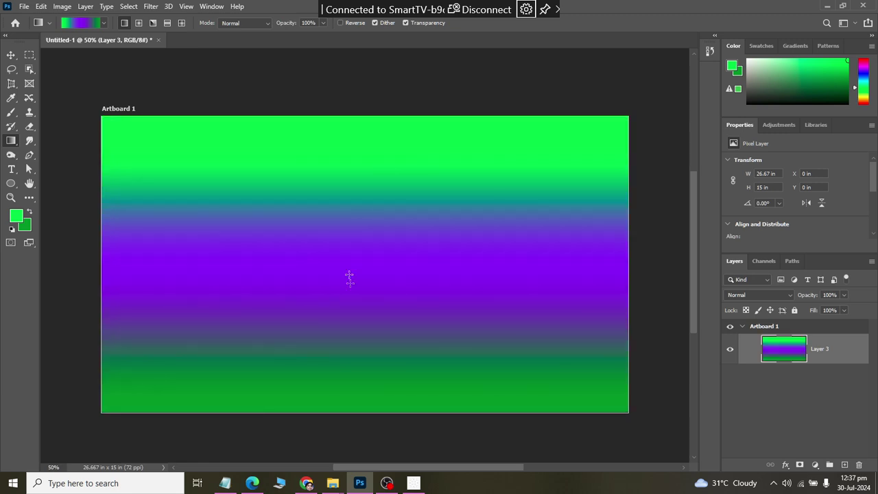
drag(340, 231, 583, 228)
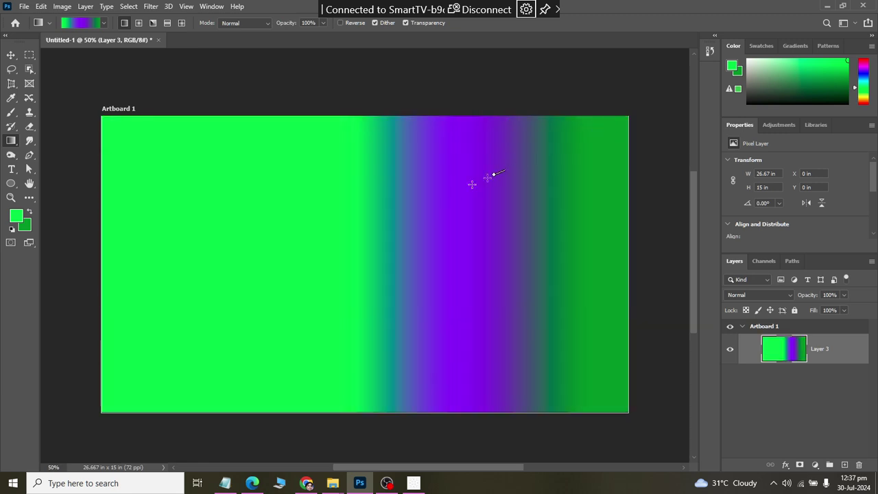
drag(594, 131, 92, 417)
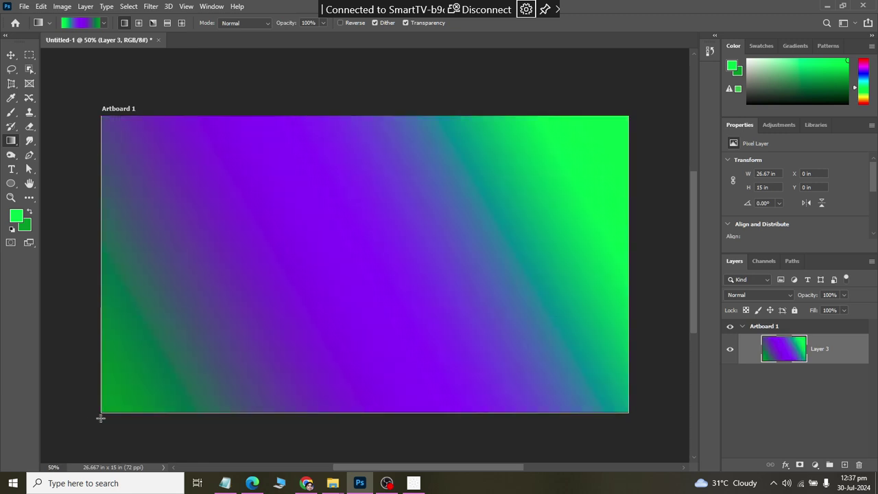
click(78, 23)
drag(383, 257, 385, 283)
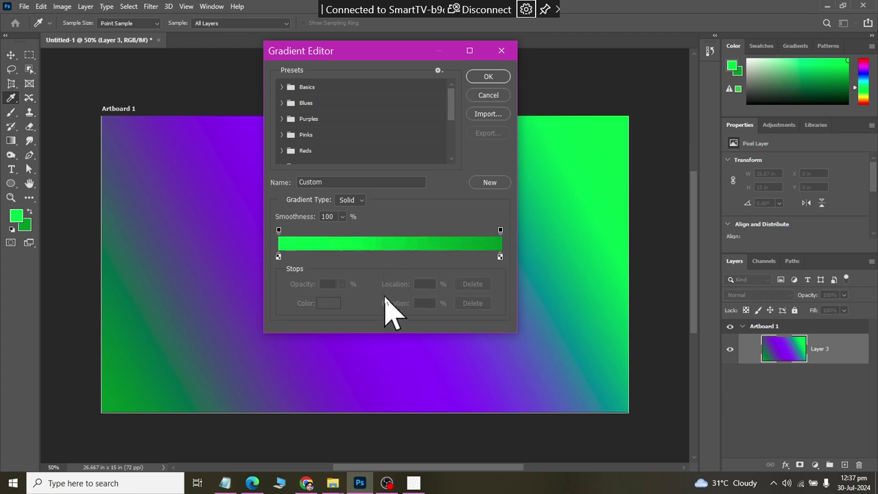
Recolour the left stop to lime c4f500 and draw a diagonal lime-to-green gradient across the artboard
click(278, 258)
click(326, 303)
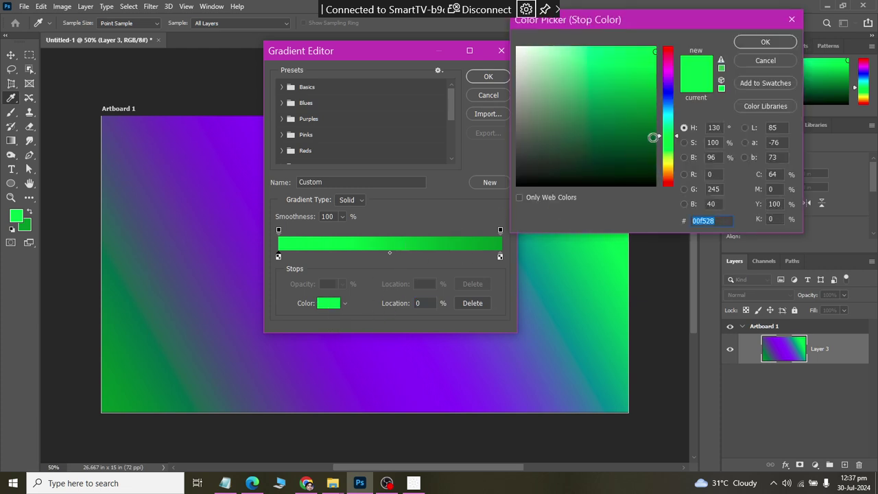
click(676, 157)
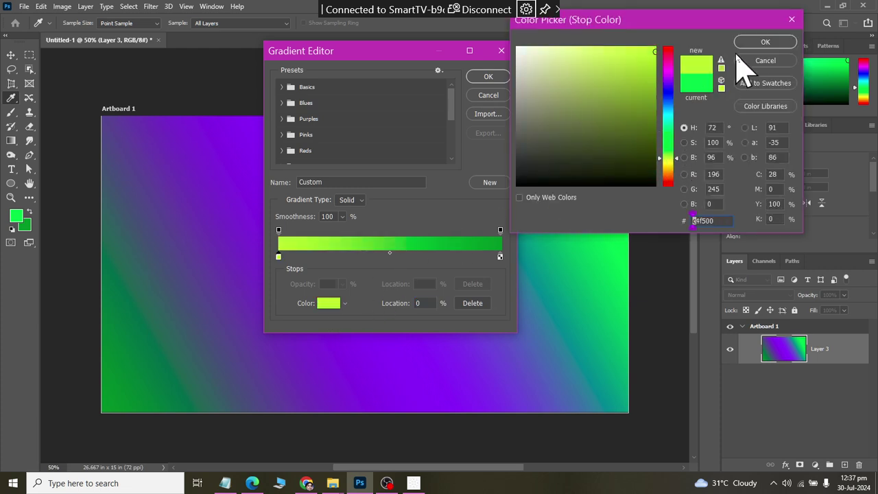
click(764, 42)
click(488, 76)
key(g)
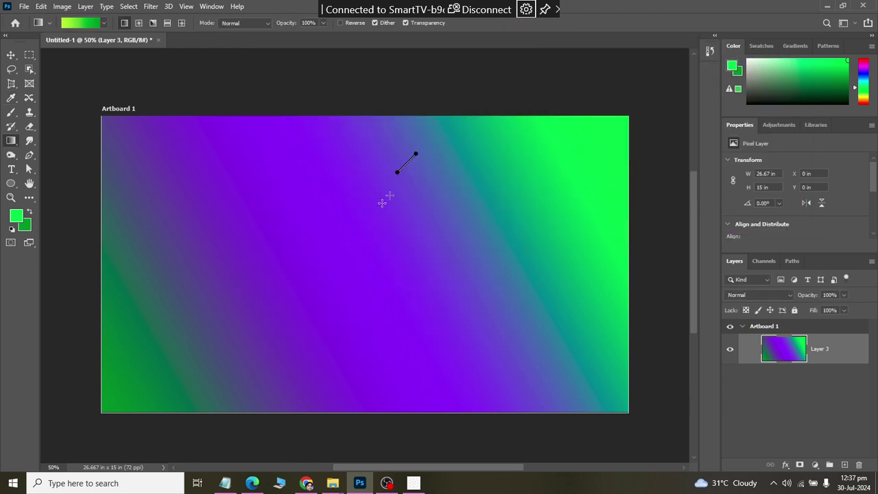
drag(413, 150, 99, 391)
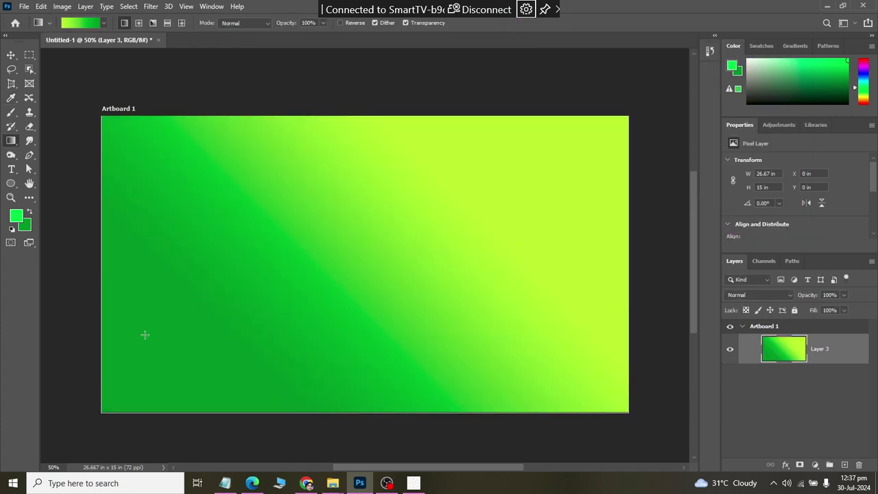